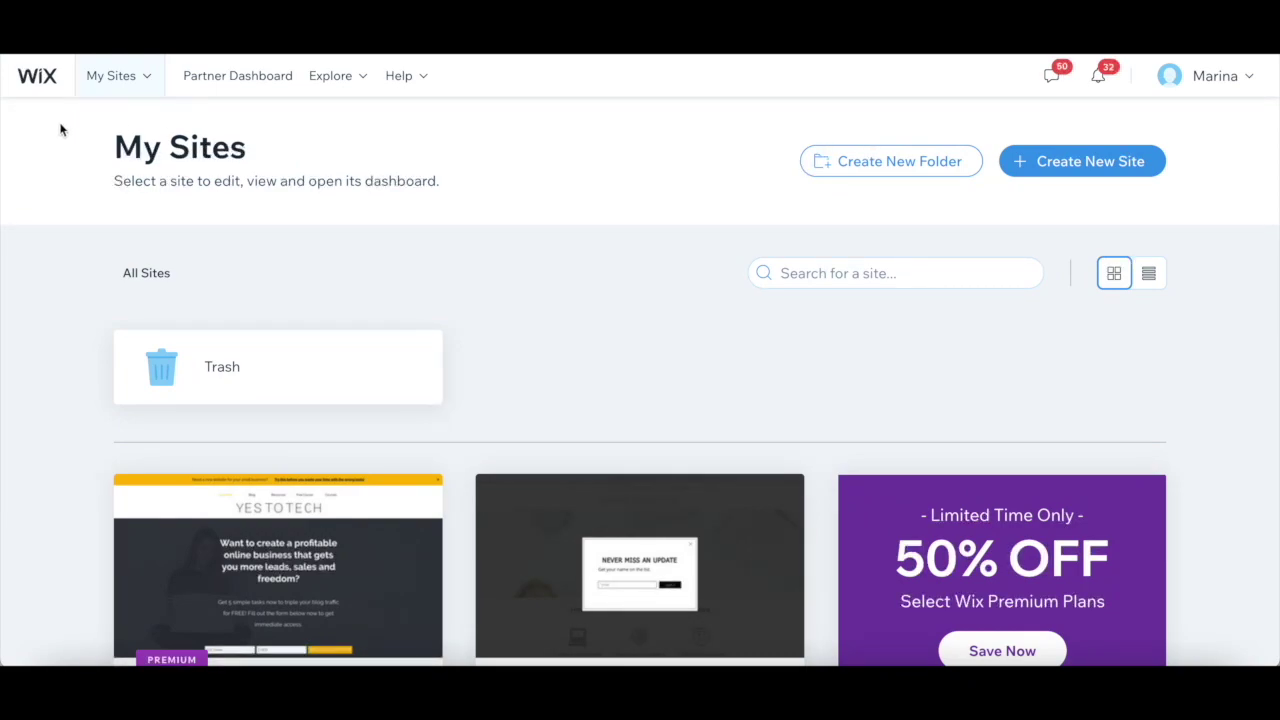
Open the tagline and free-course site from My Sites in the Wix Editor with Edit Site
mouse_move(604, 553)
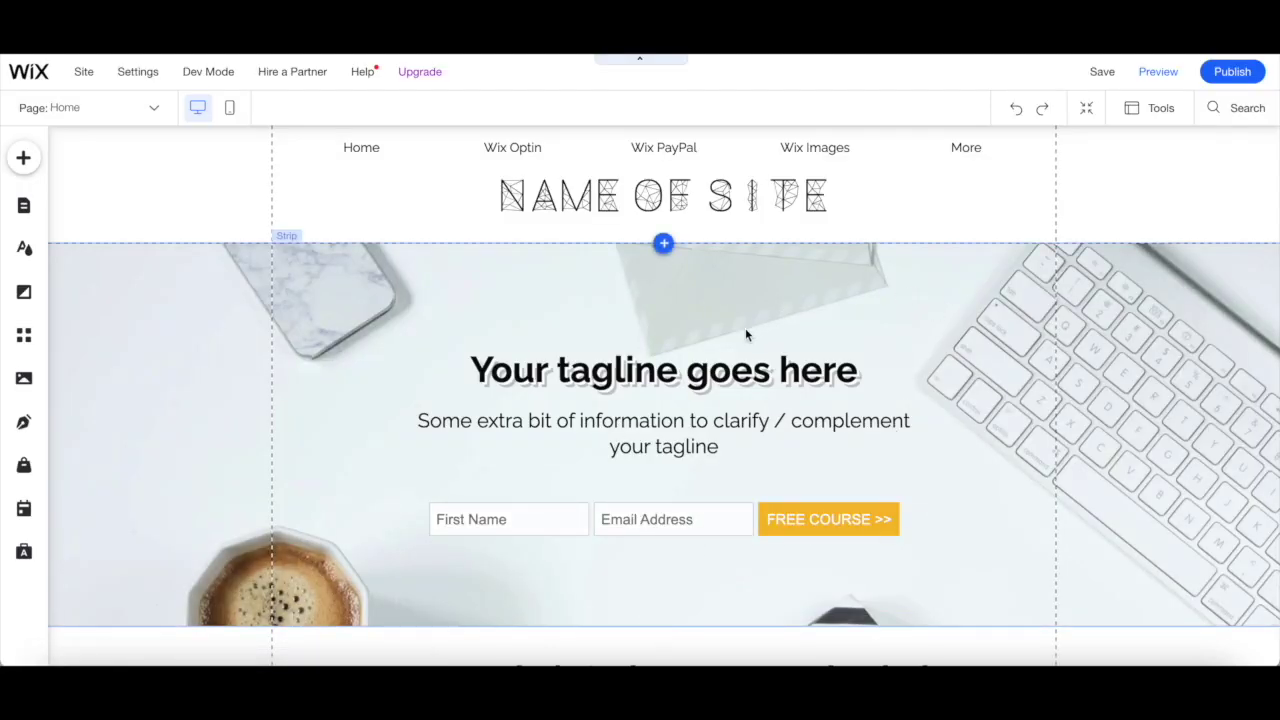
Go from the page list to Manage Pages and start adding a new page
click(154, 108)
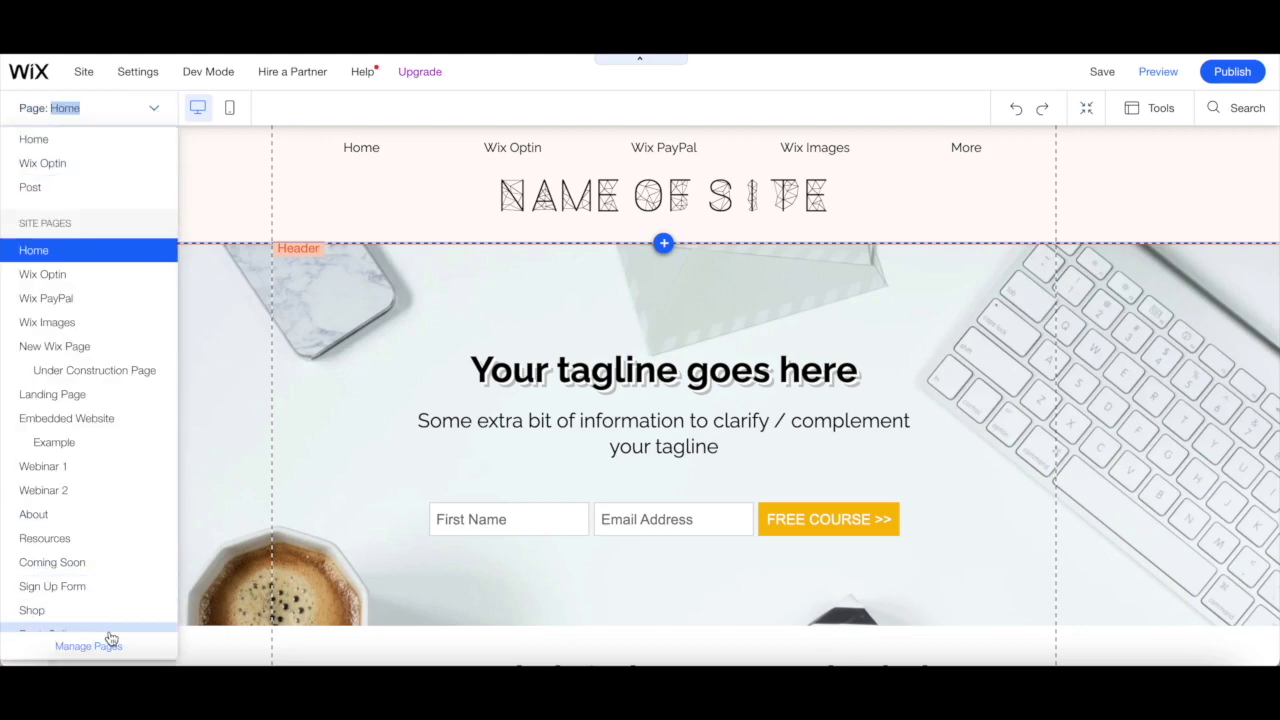
click(100, 647)
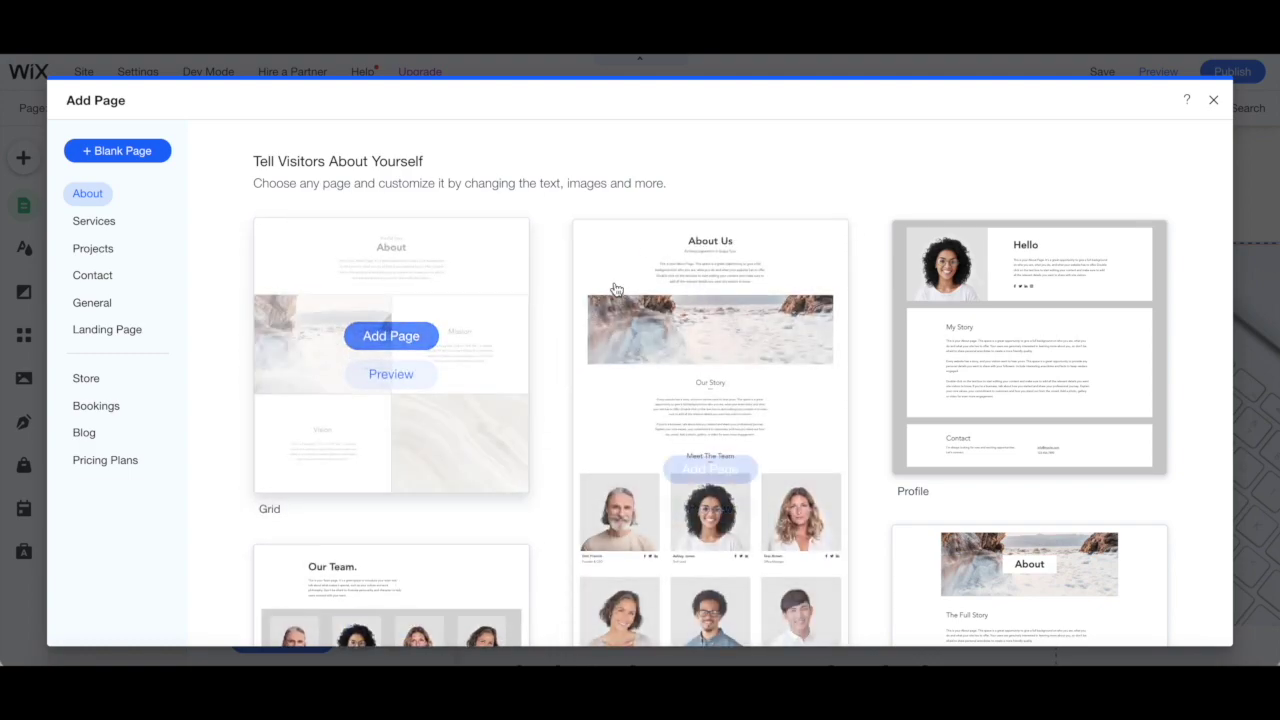
Show the Landing Page templates and skim the landing pages help article
click(134, 336)
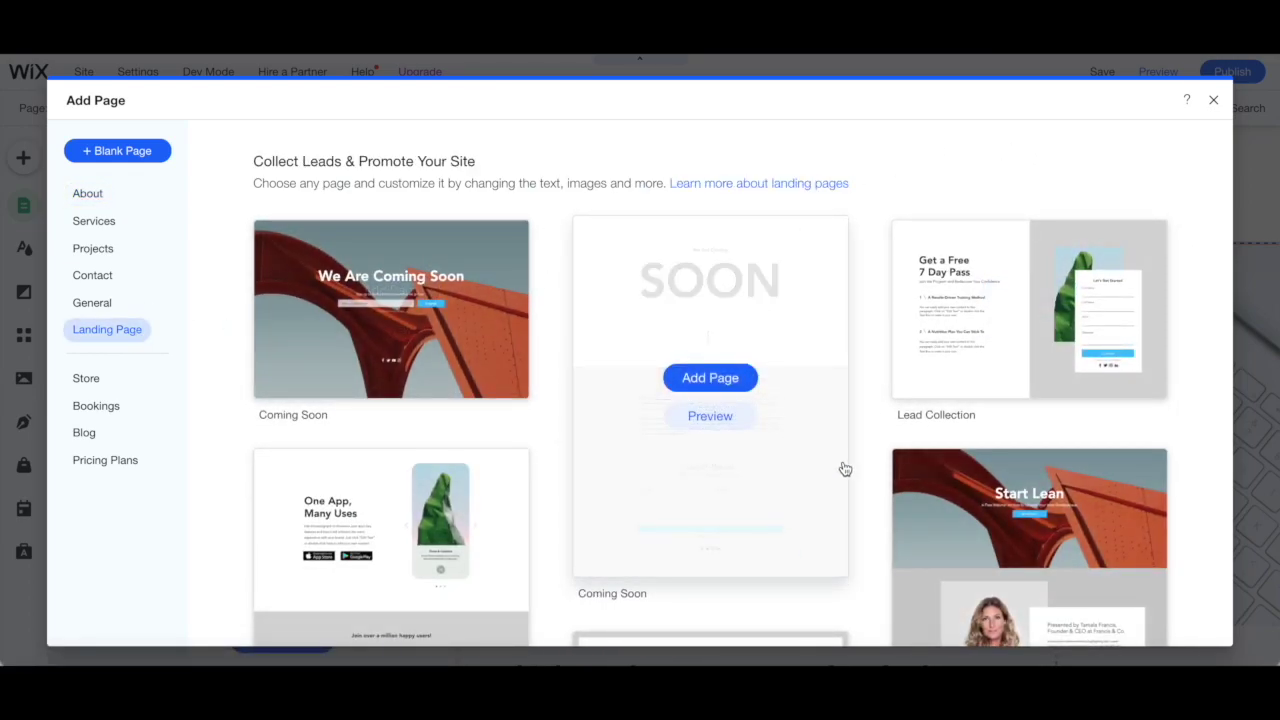
mouse_move(1040, 270)
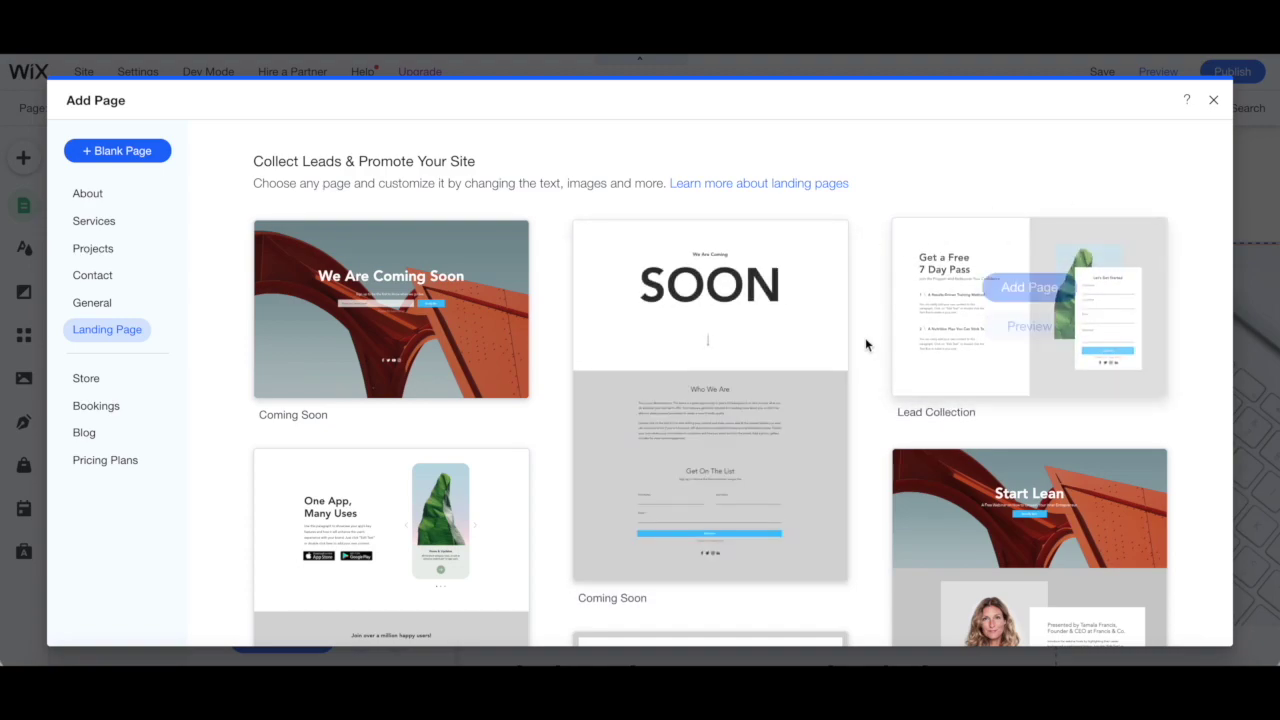
click(759, 183)
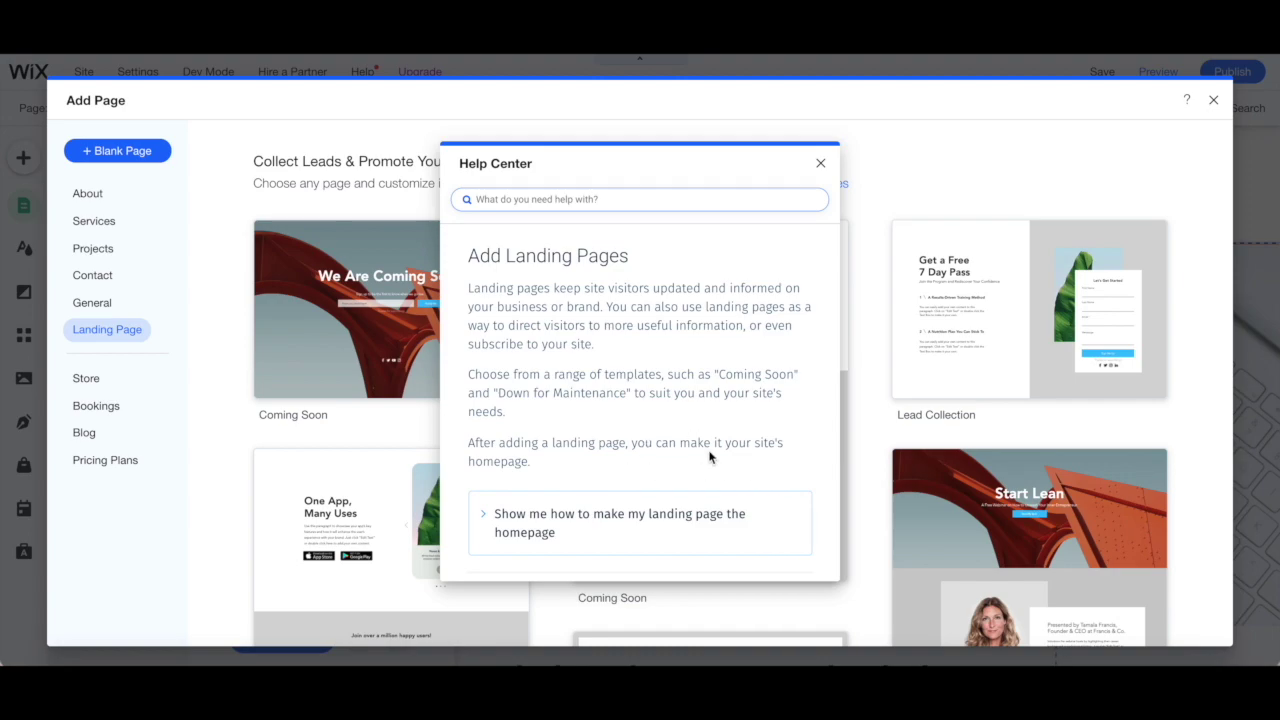
mouse_move(1010, 410)
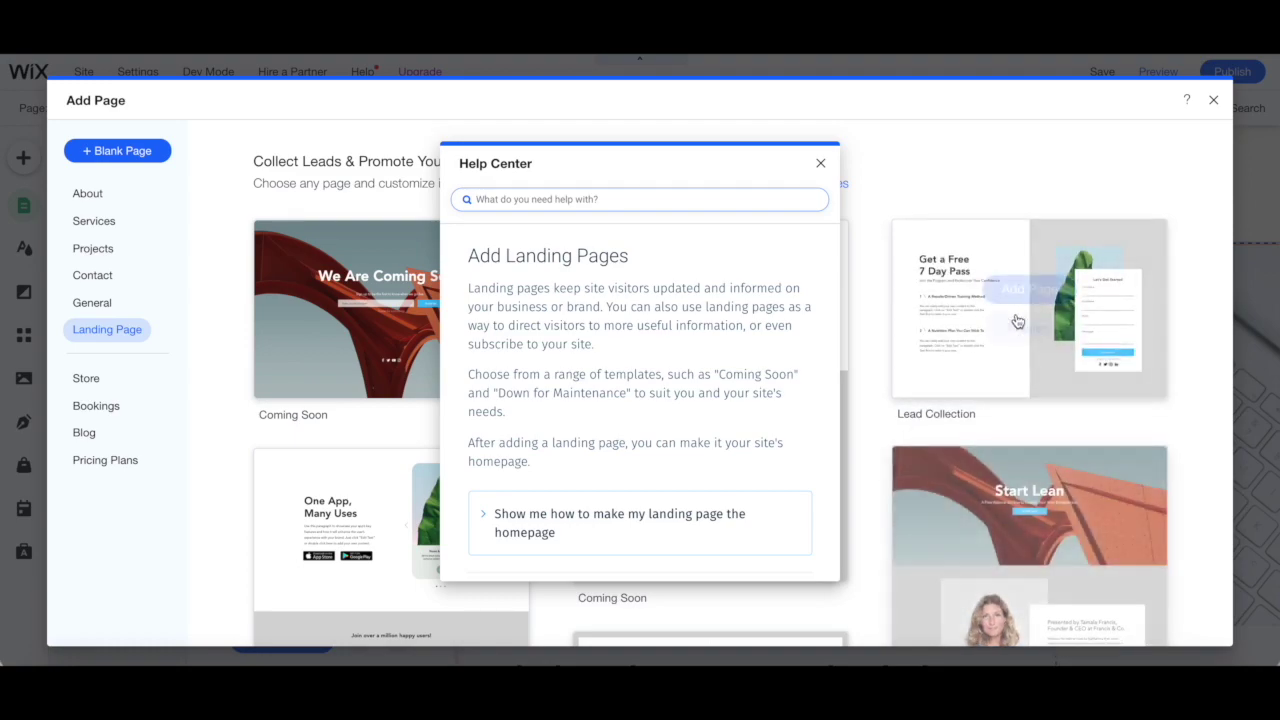
click(820, 163)
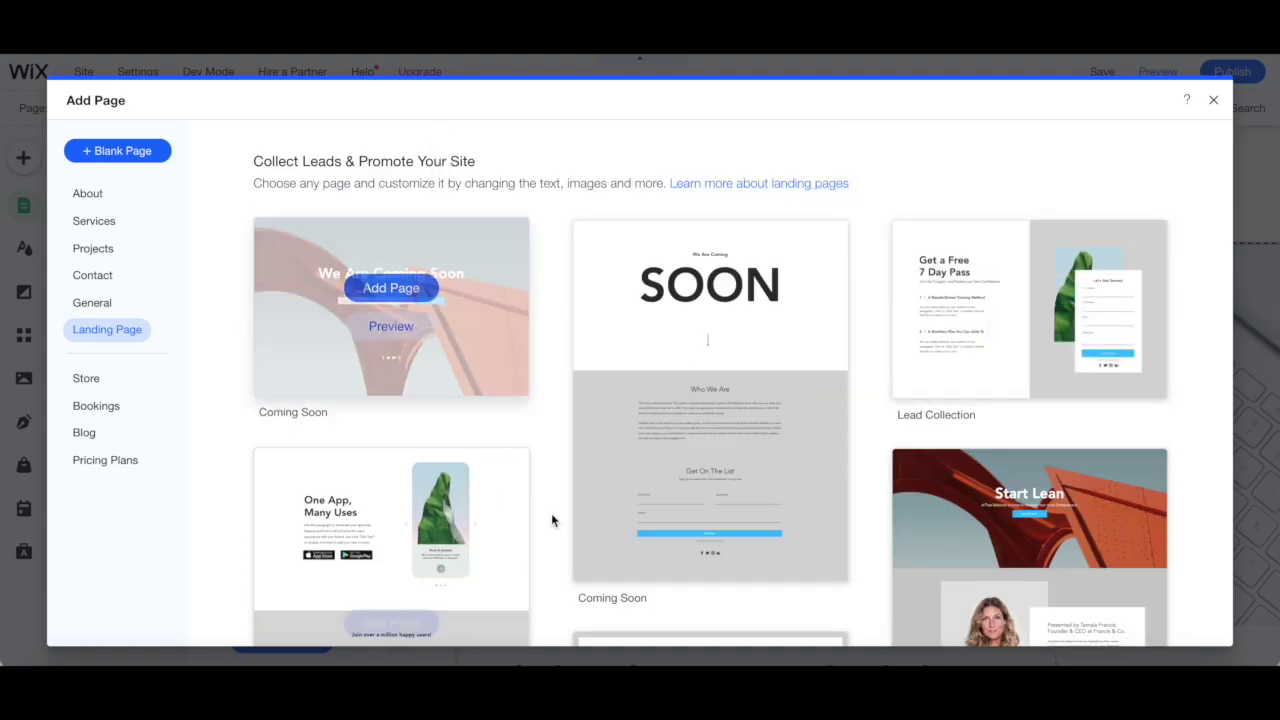
Browse the landing page templates, including Coming Soon, Lead Collection and Start Lean
mouse_move(603, 417)
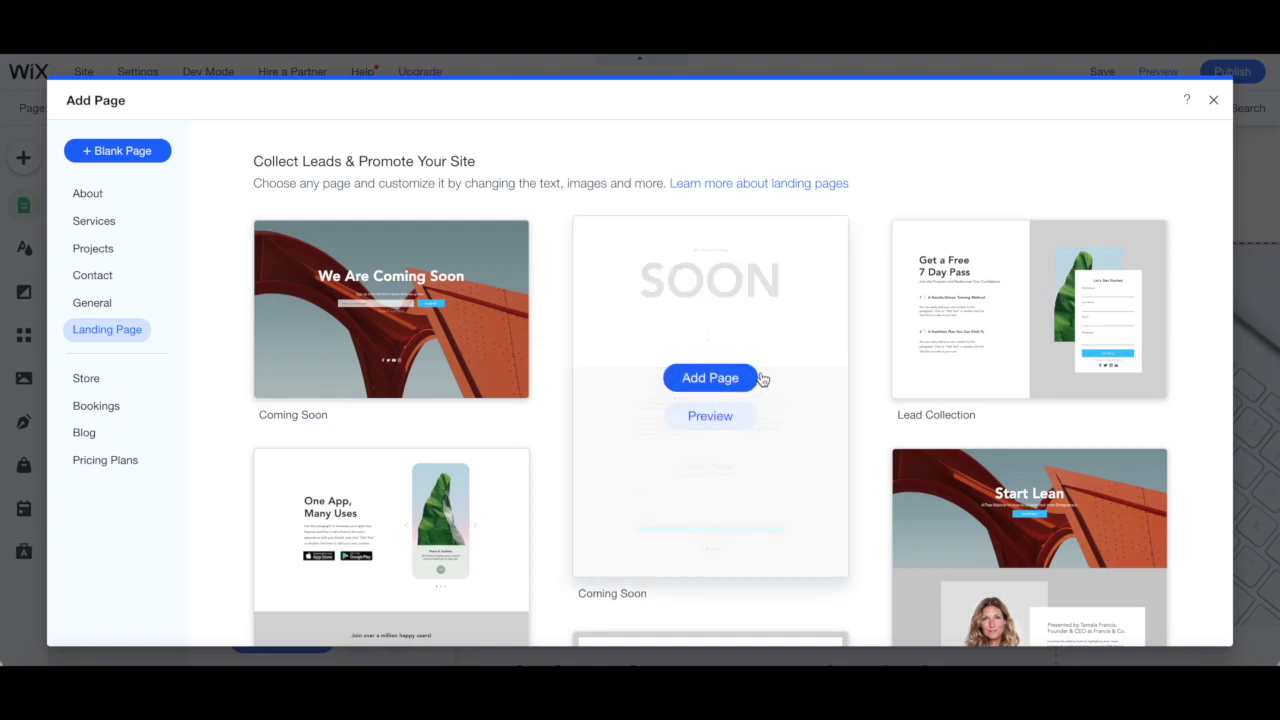
scroll(848, 263, down, 2)
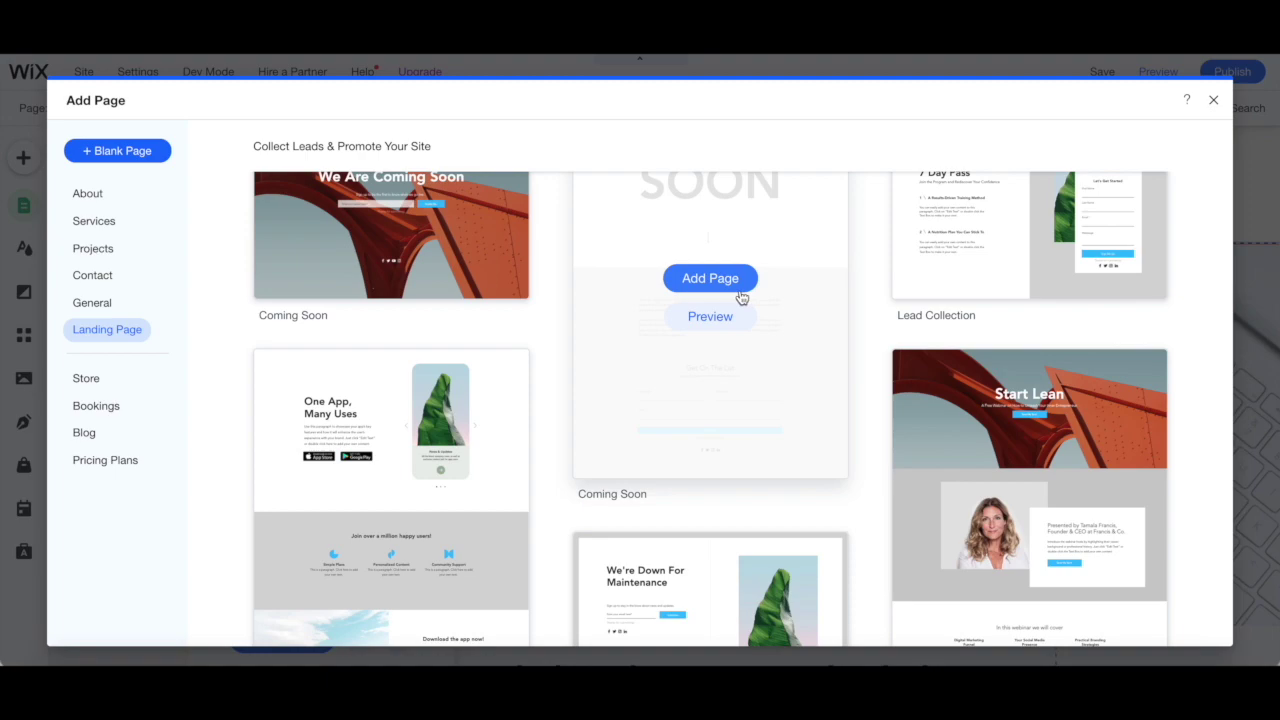
mouse_move(677, 281)
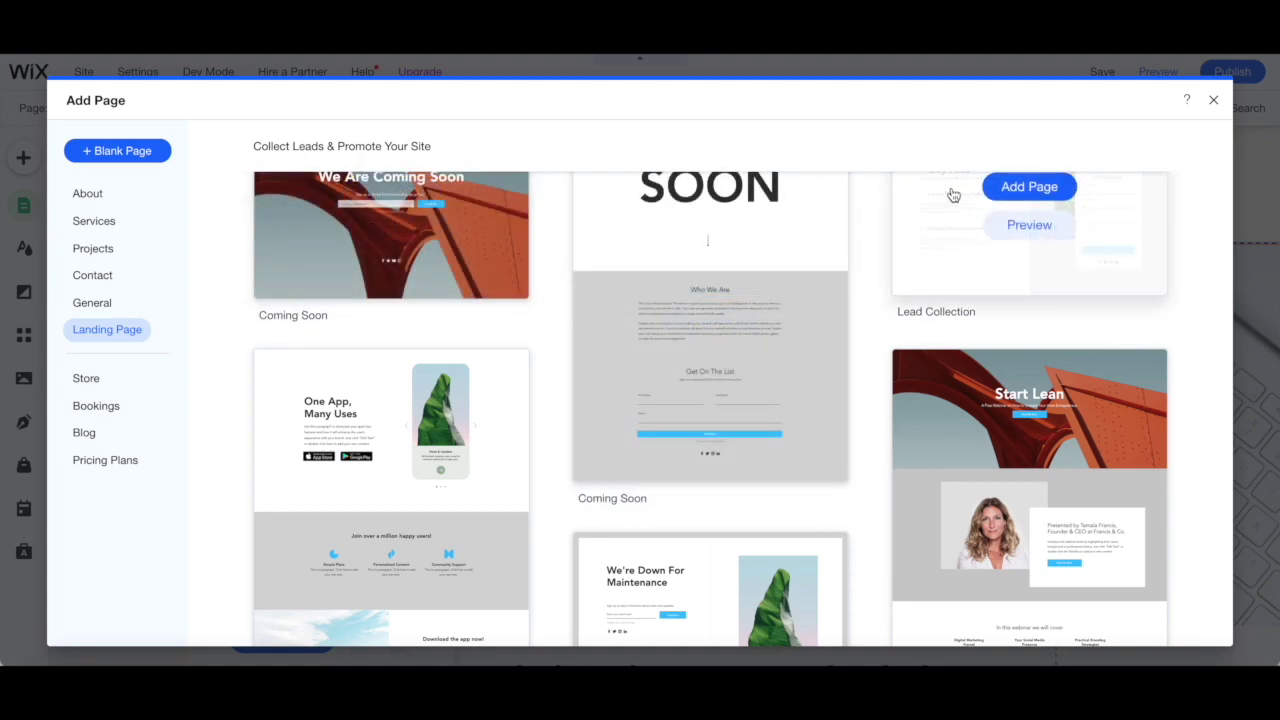
scroll(950, 195, down, 2)
scroll(953, 195, down, 2)
mouse_move(357, 397)
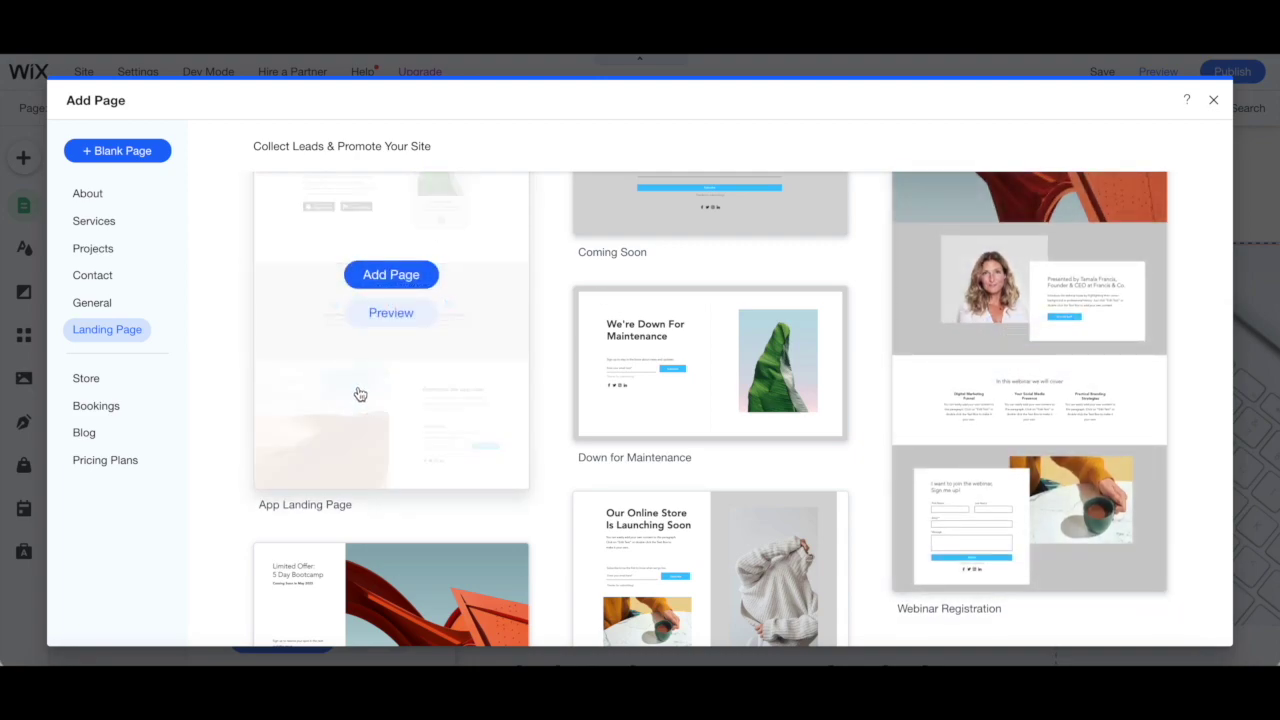
mouse_move(703, 304)
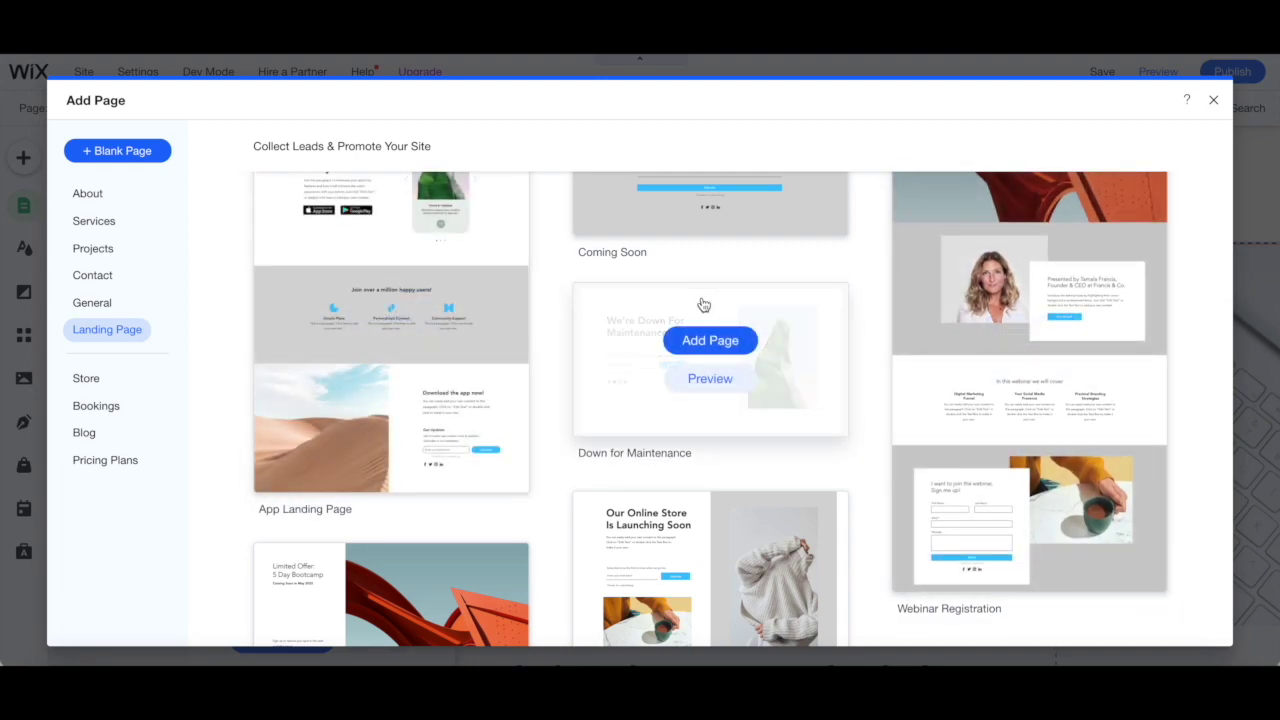
scroll(703, 304, down, 2)
mouse_move(334, 543)
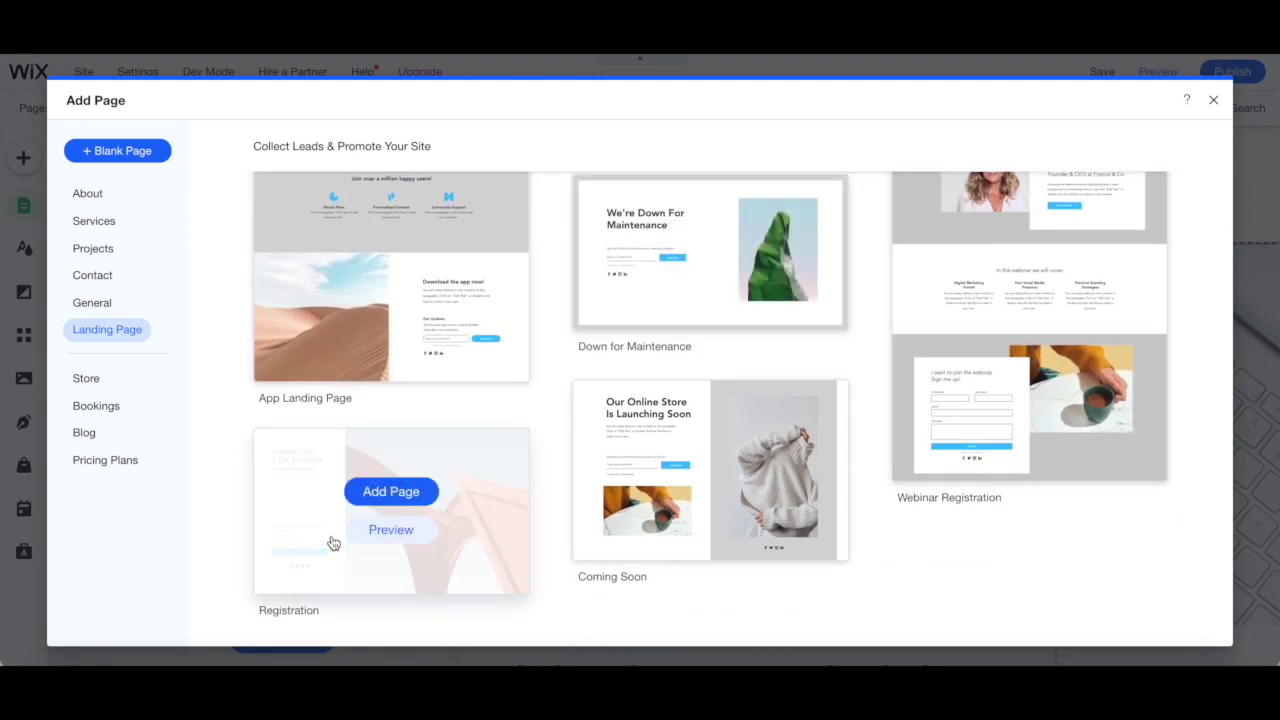
mouse_move(920, 423)
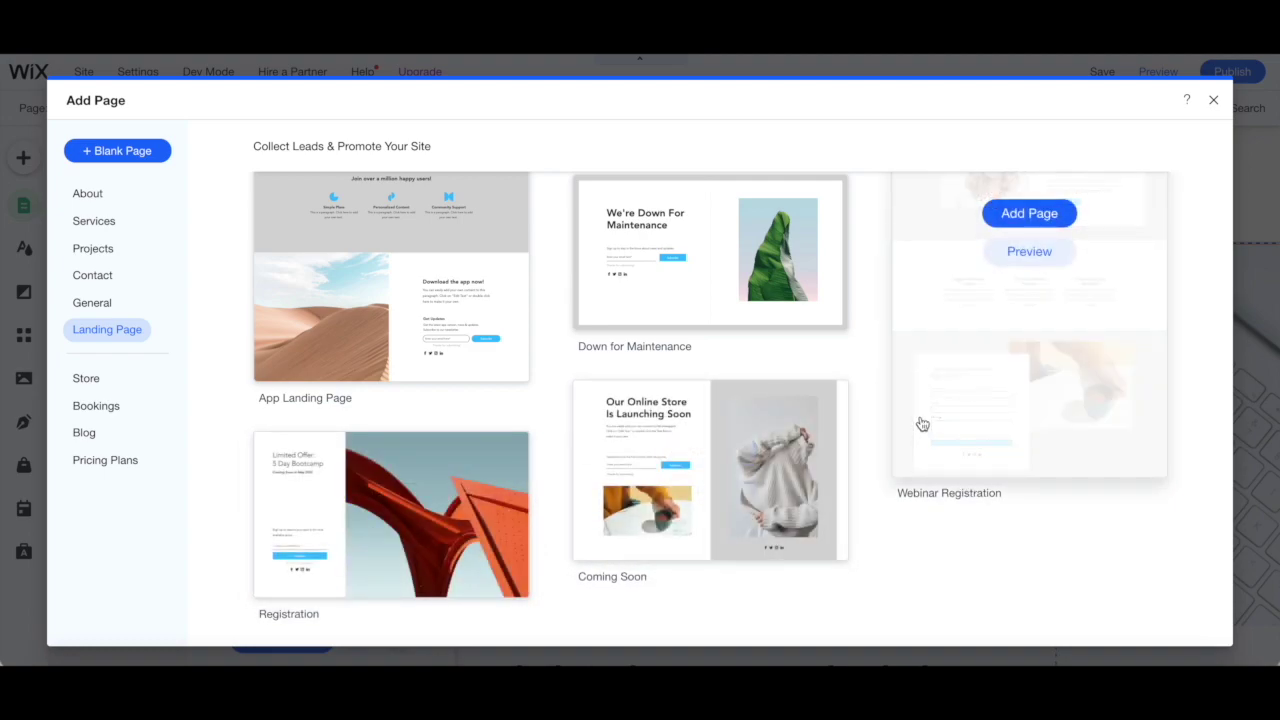
scroll(922, 424, up, 8)
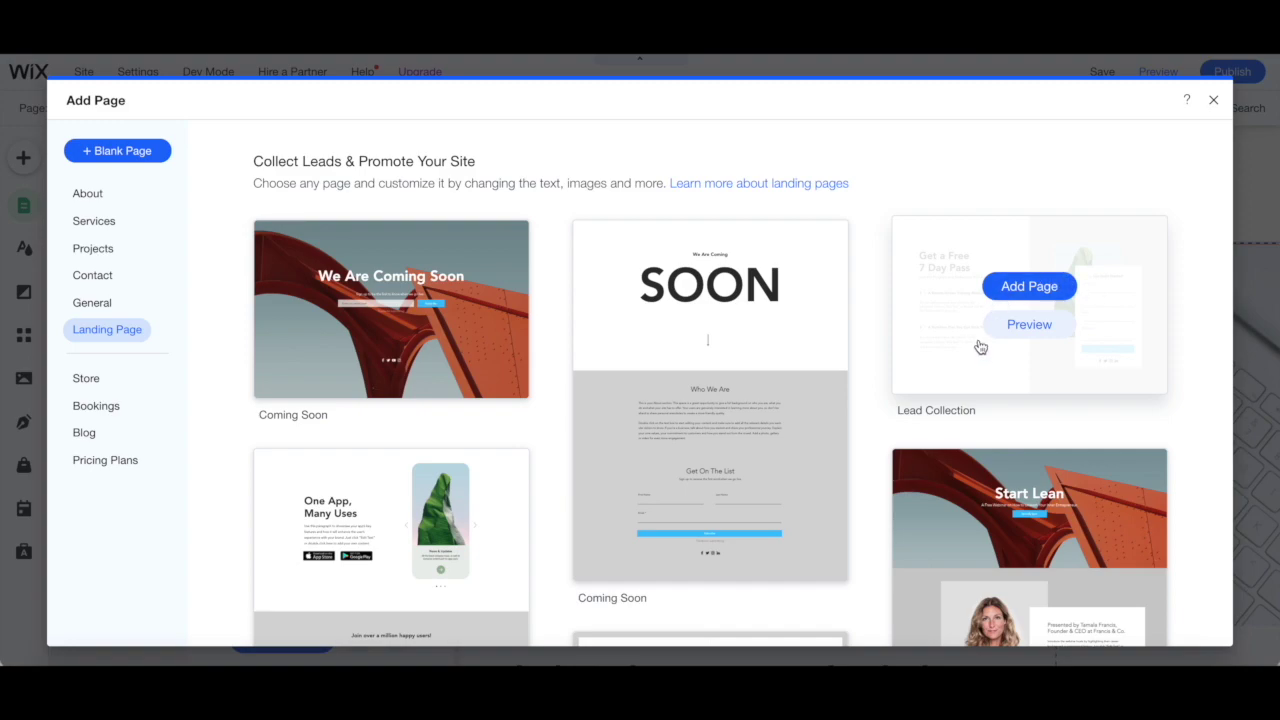
Preview the Lead Collection template in full and add it as a new page
click(1010, 330)
scroll(775, 363, down, 3)
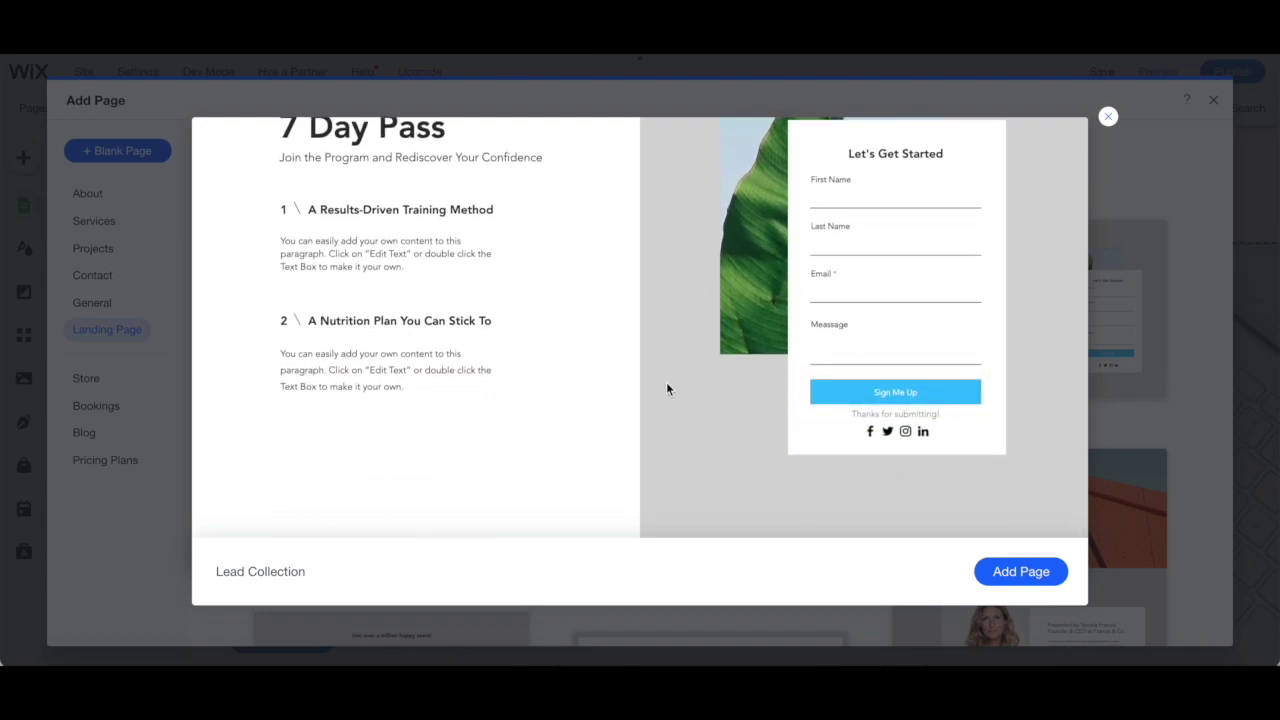
click(1020, 572)
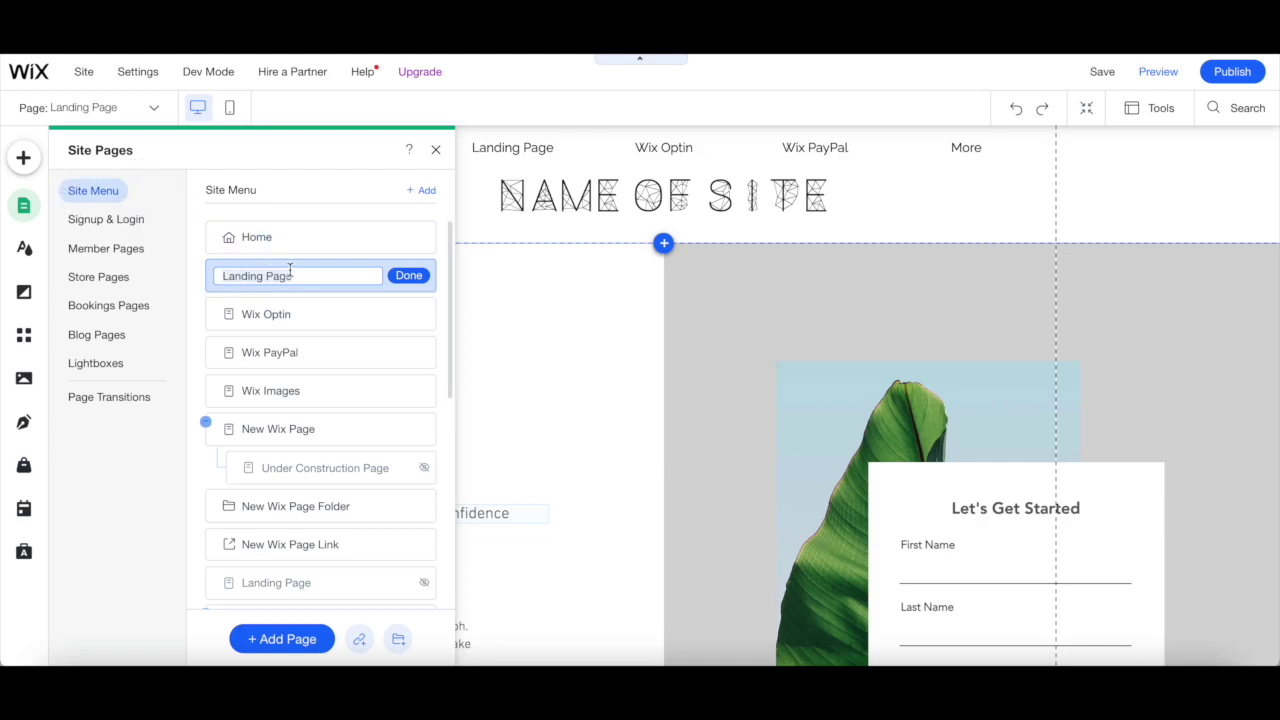
Rename the new page to 'Wix Optin' and open its page settings
key(ctrl+a)
text(Wix Optin)
click(424, 283)
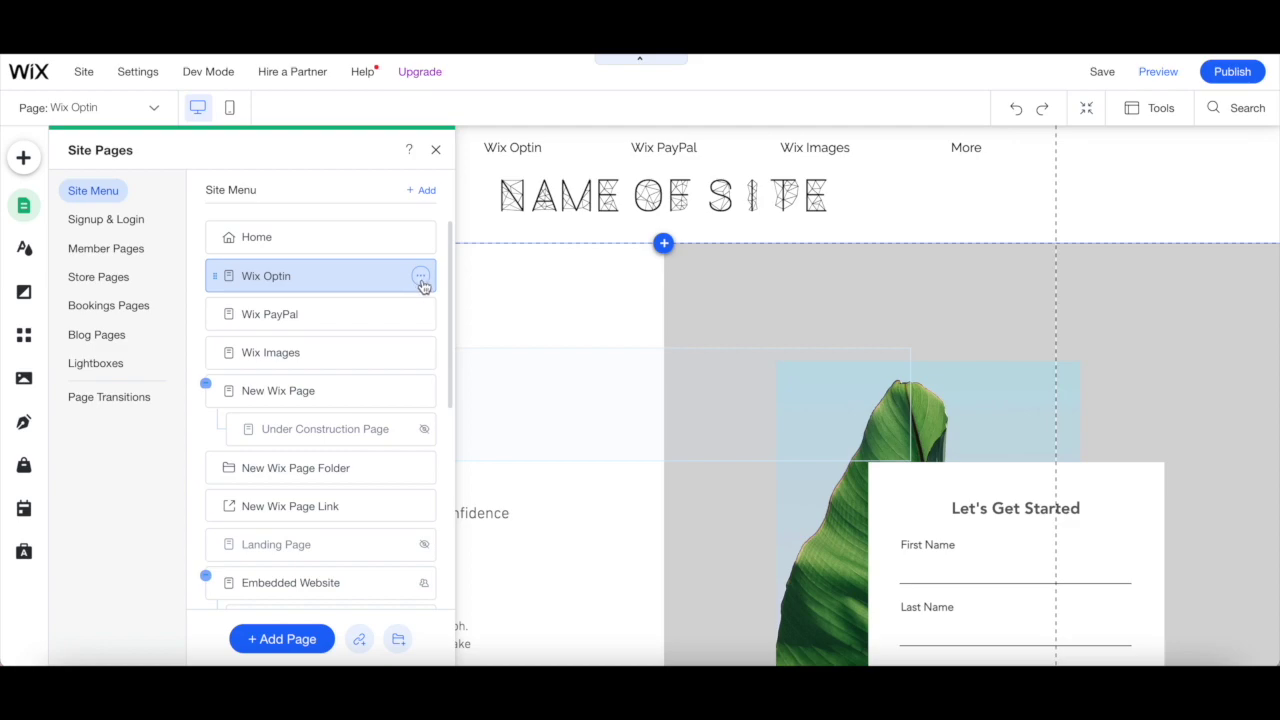
click(421, 277)
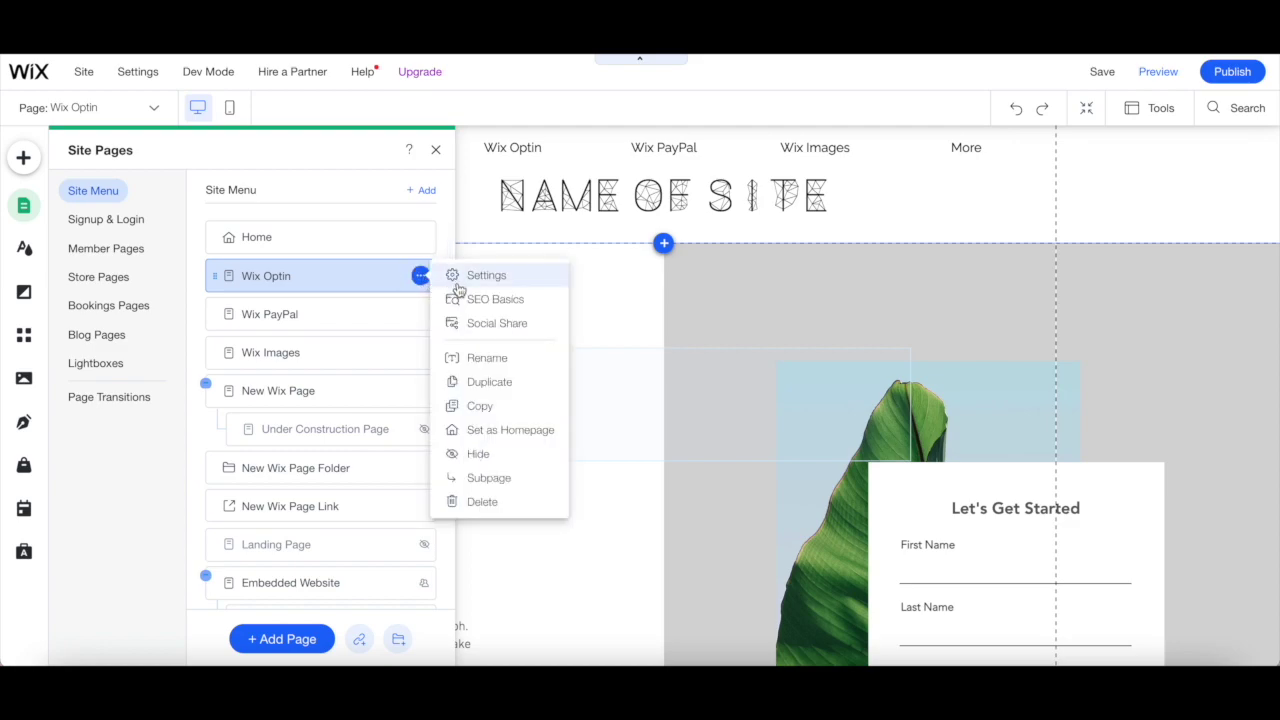
click(473, 284)
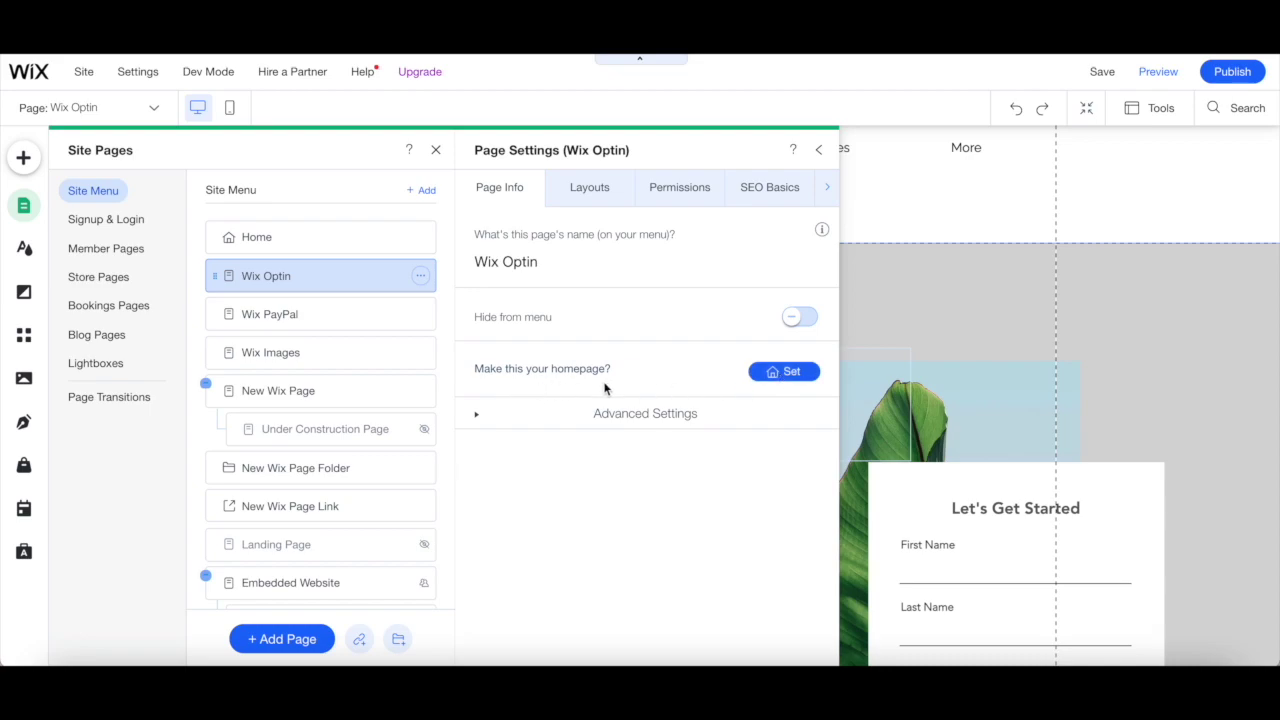
Compare with the Home page's settings and hide Wix Optin from the site menu
click(768, 376)
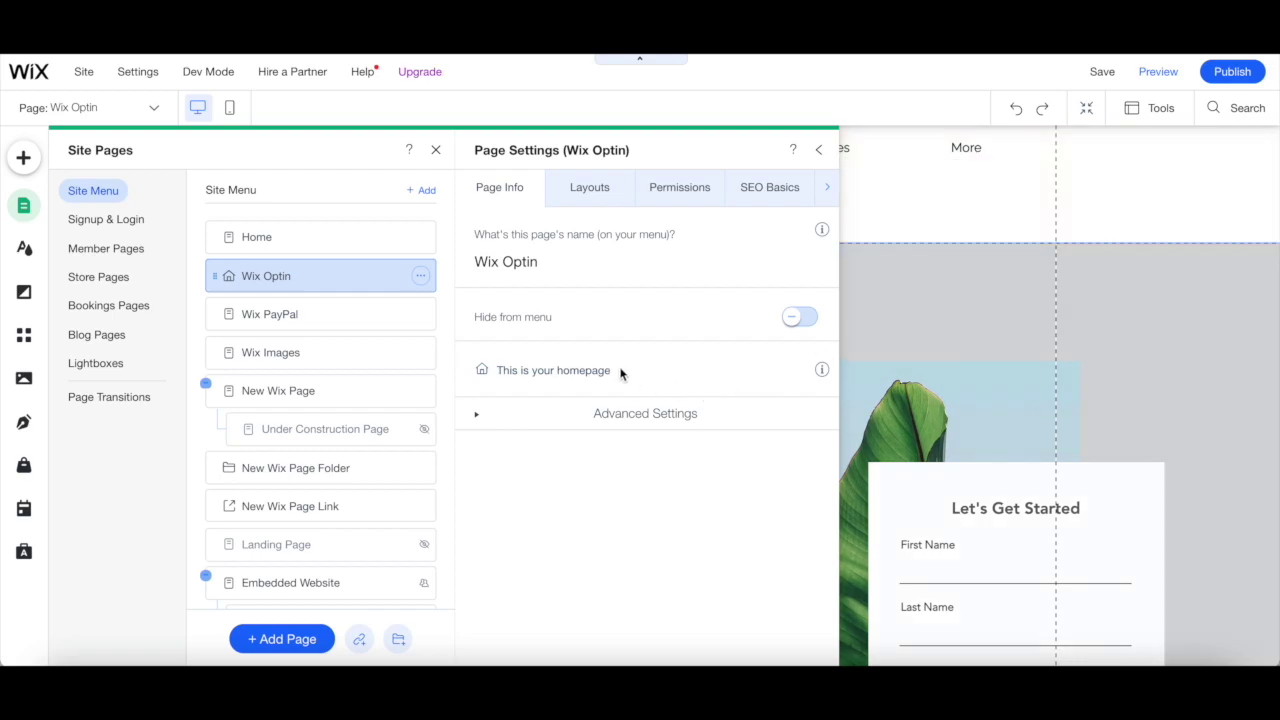
click(340, 237)
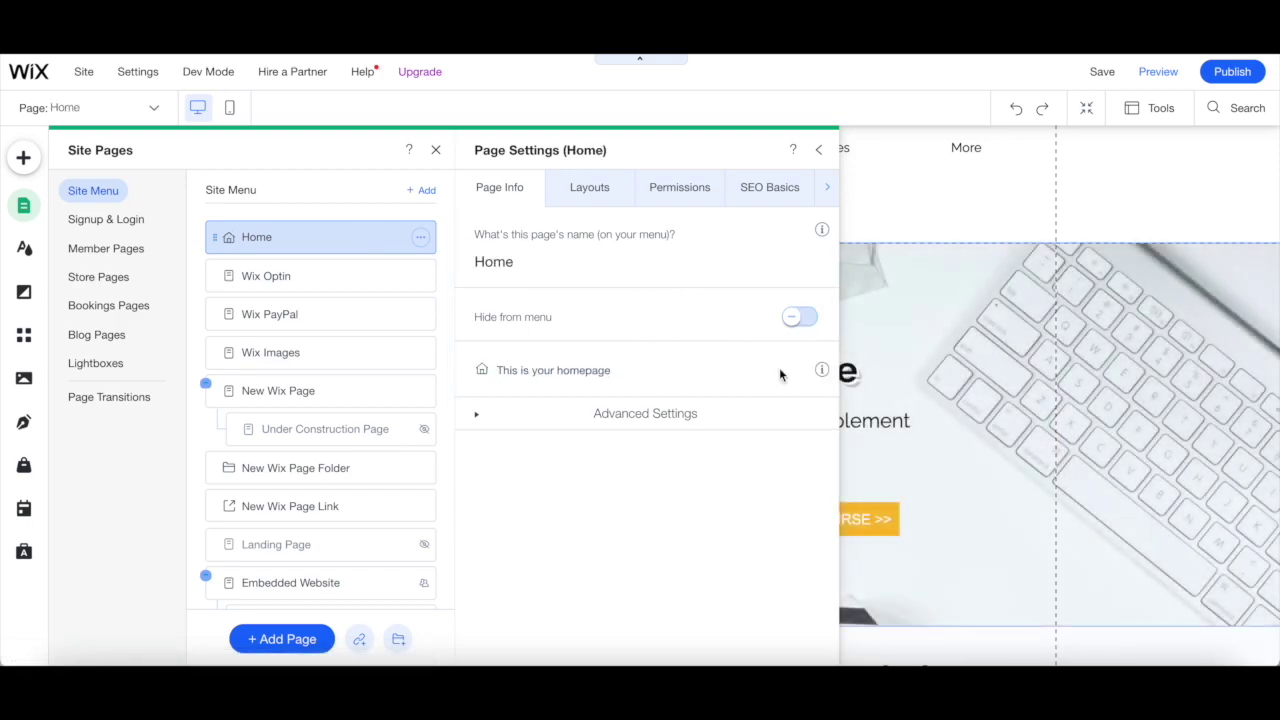
click(405, 283)
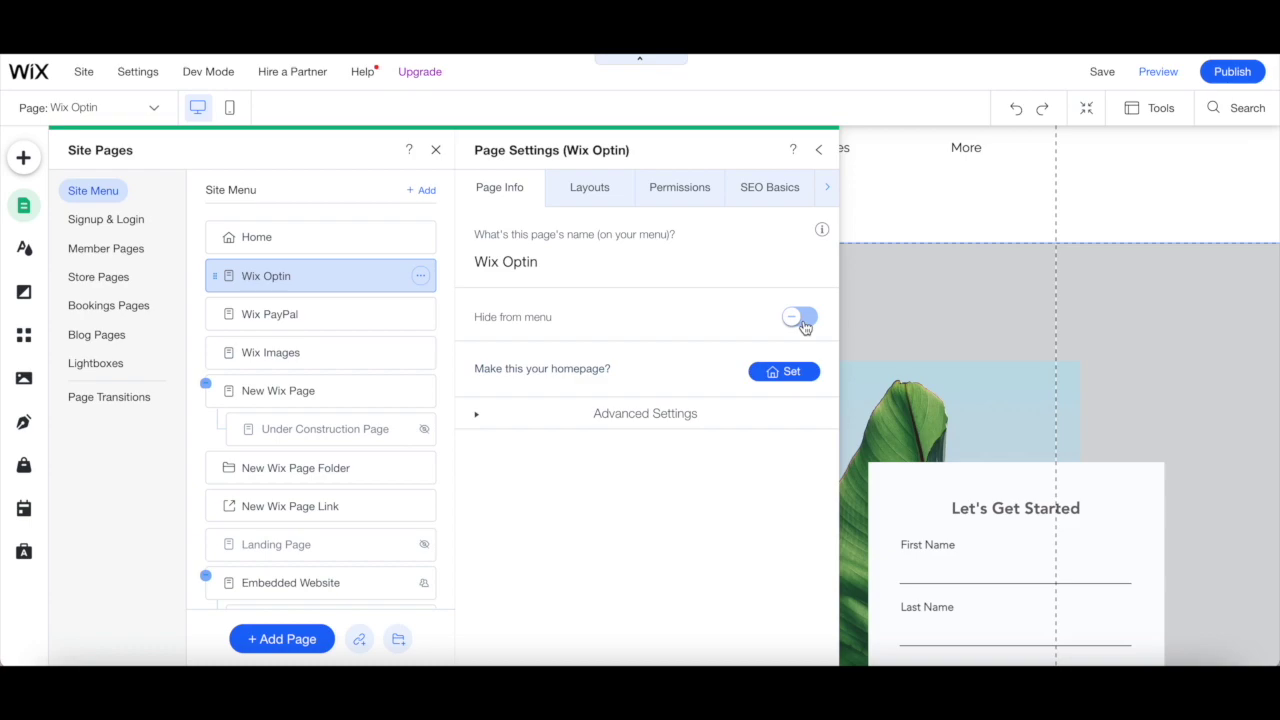
click(801, 318)
Give Wix Optin the No Header & Footer layout and check the page on the canvas
click(598, 190)
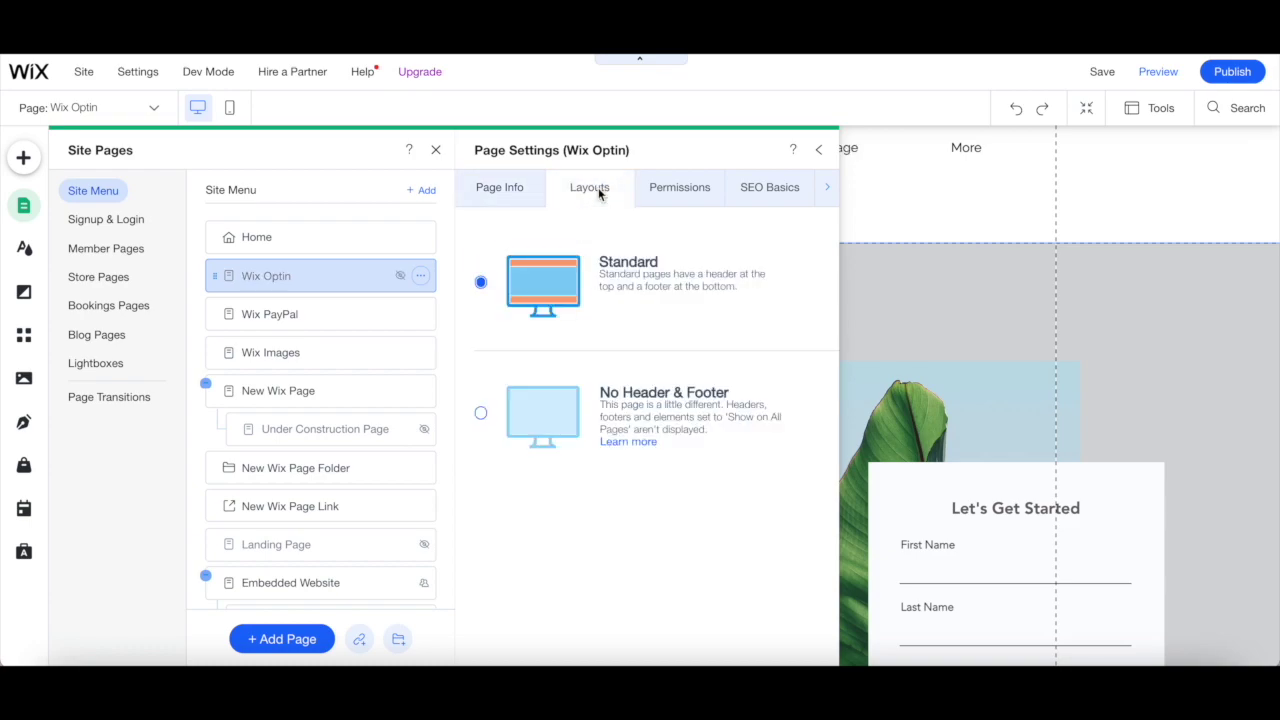
click(660, 427)
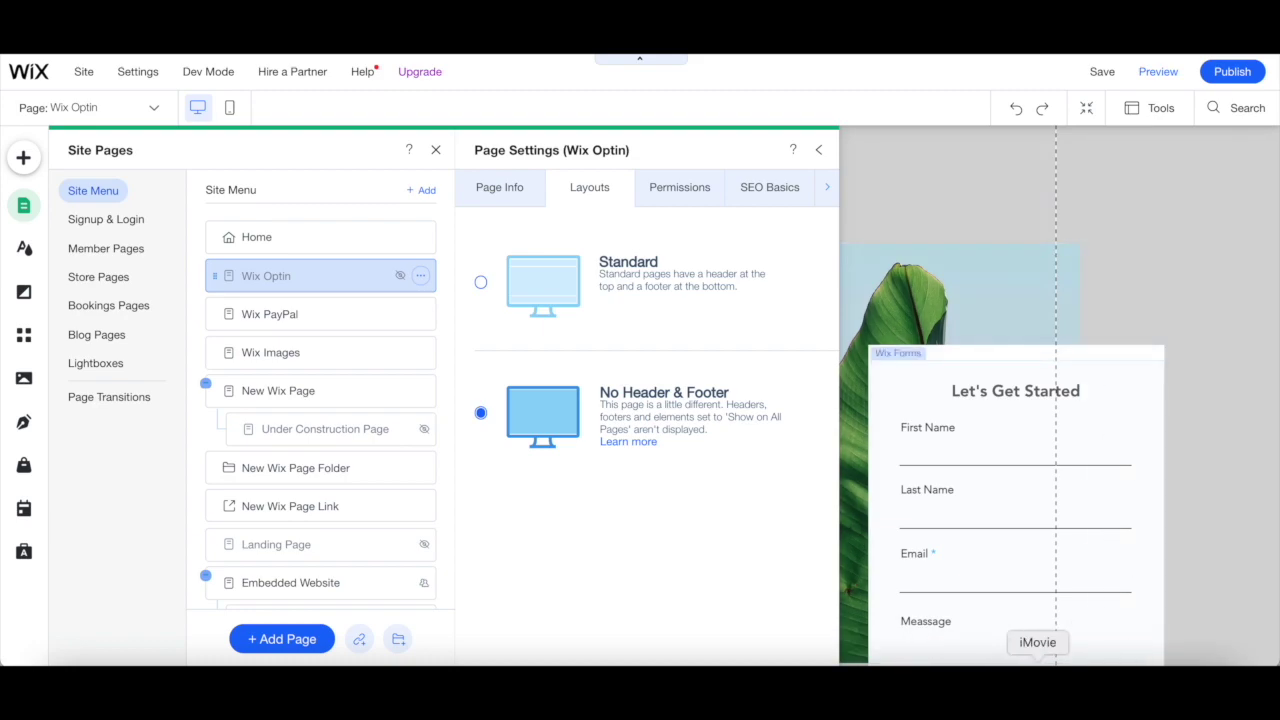
click(435, 150)
scroll(439, 151, down, 2)
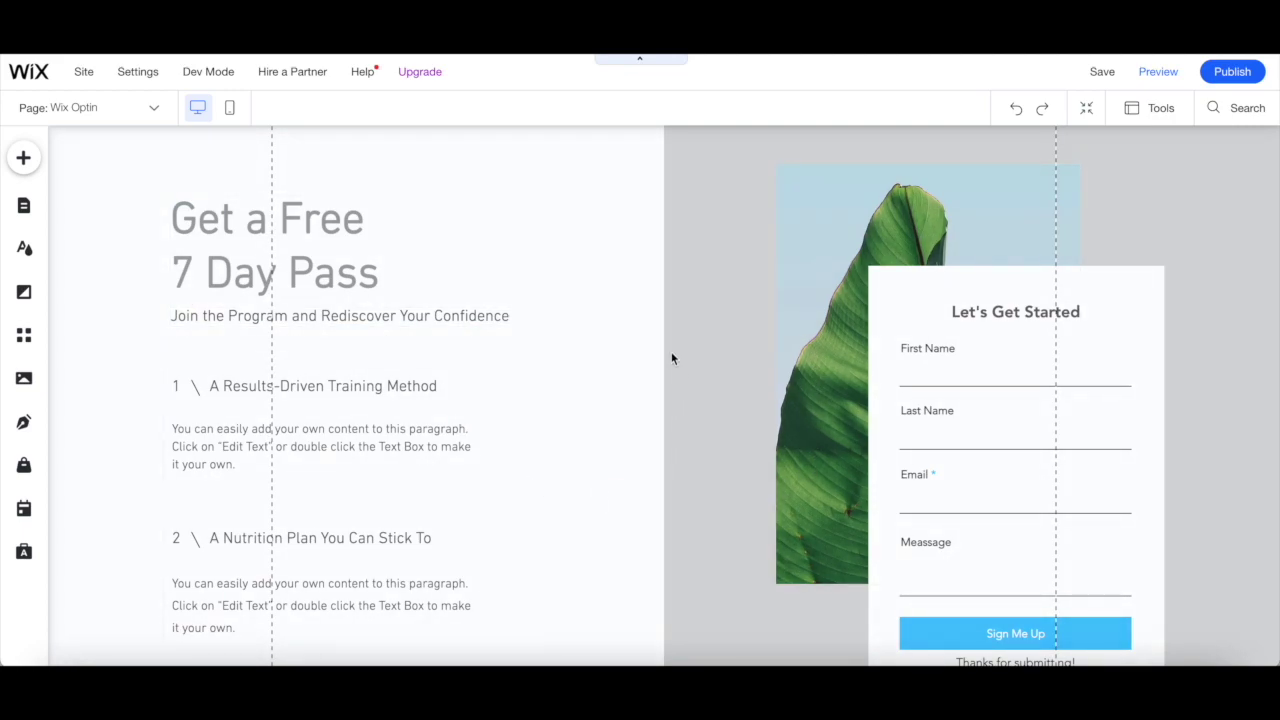
scroll(671, 357, down, 3)
scroll(671, 357, down, 1)
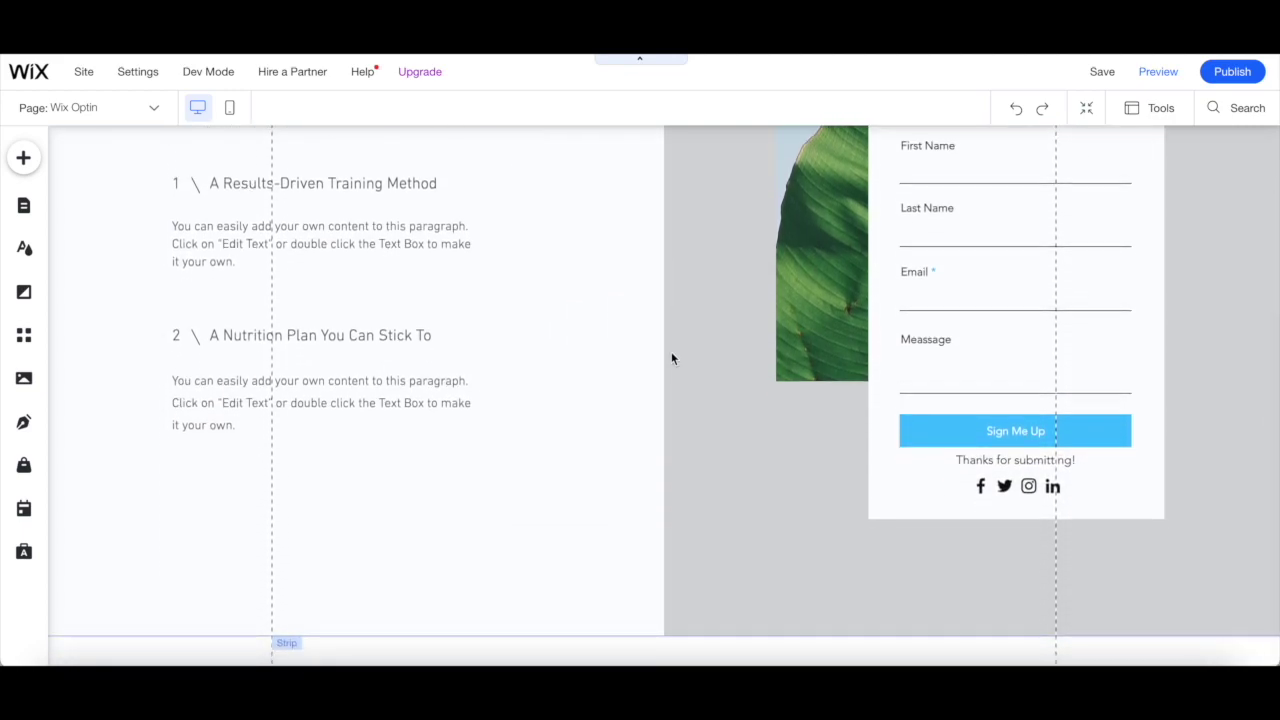
scroll(671, 357, up, 4)
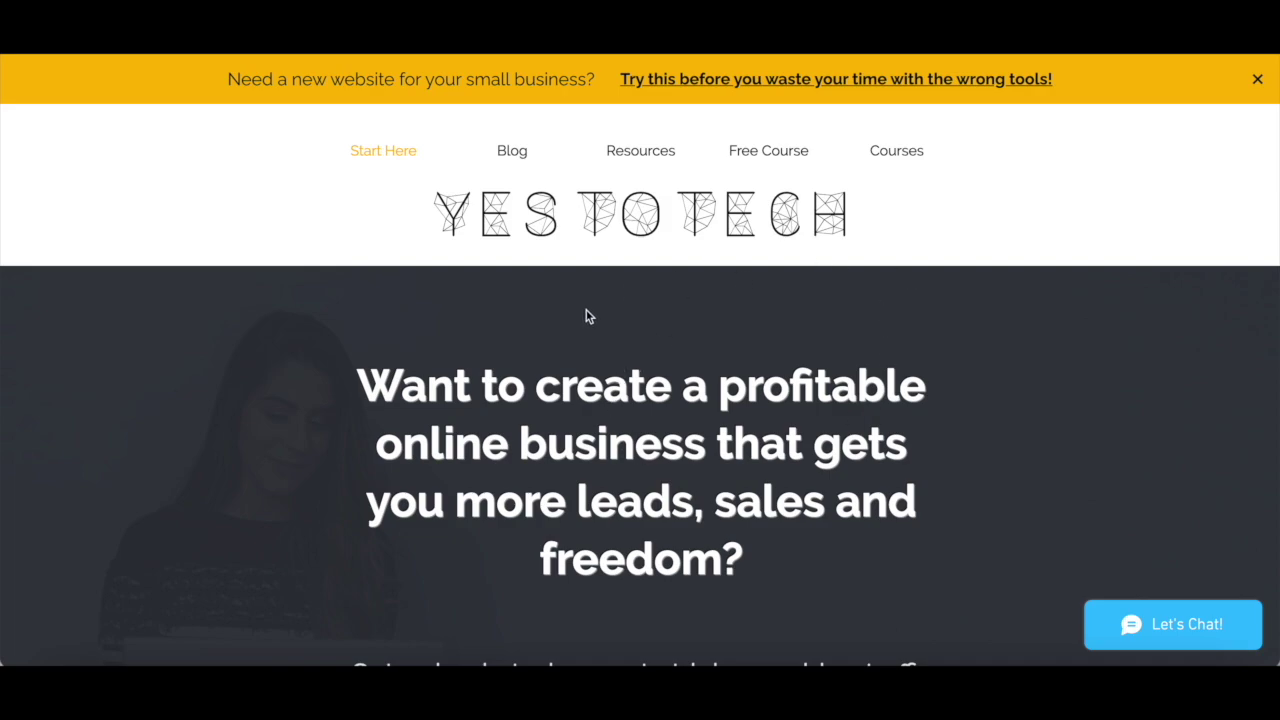
On yestotech.com, open Resources and the Complete Website Creation Guide landing page
click(639, 156)
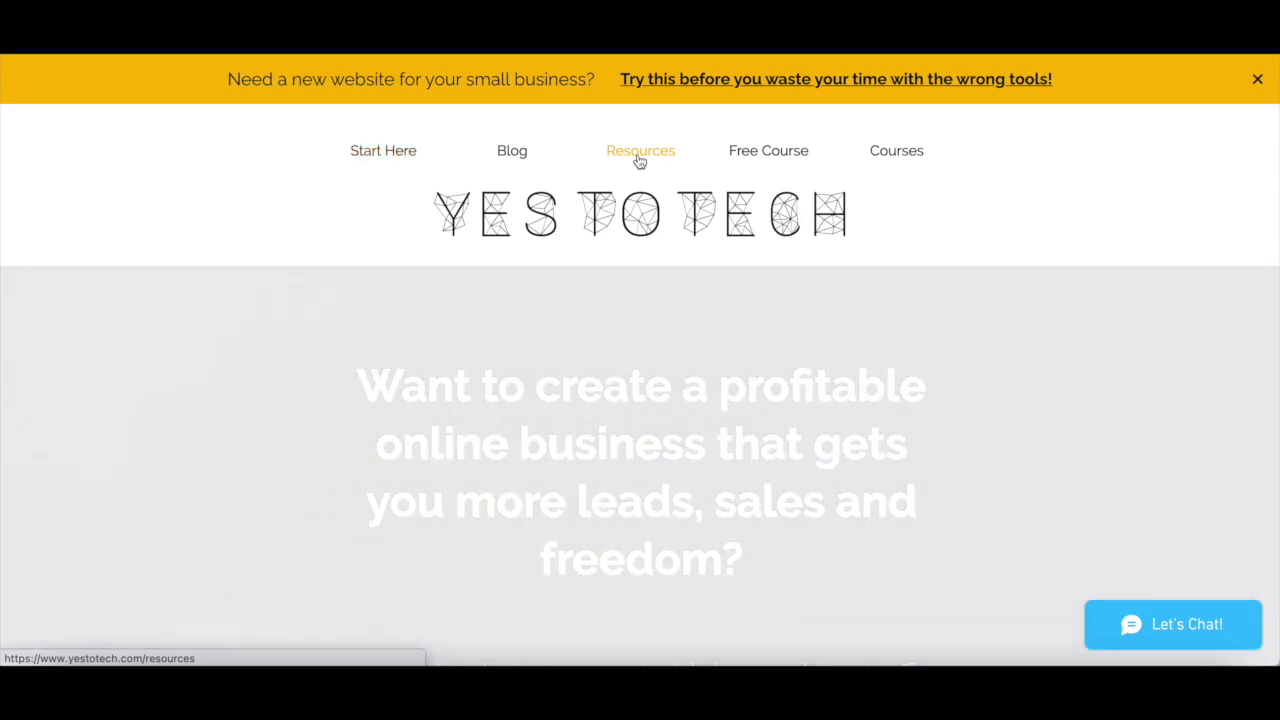
scroll(523, 343, down, 3)
scroll(523, 343, down, 5)
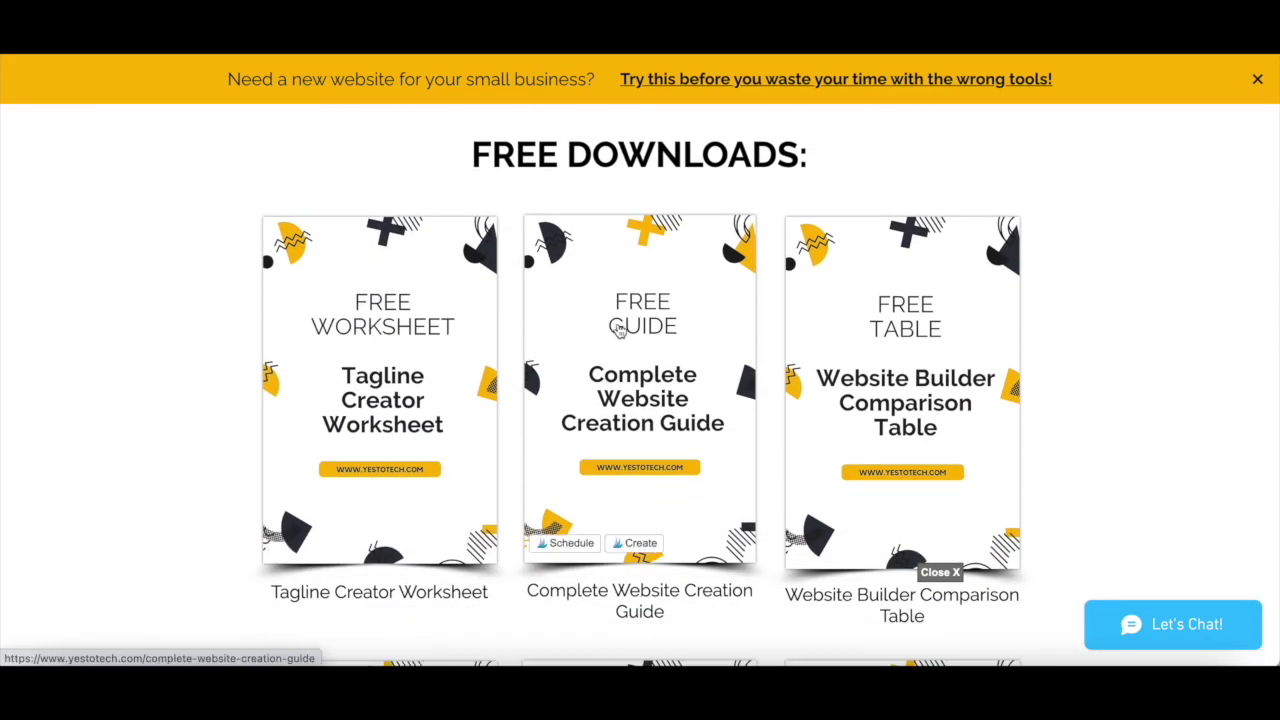
click(619, 332)
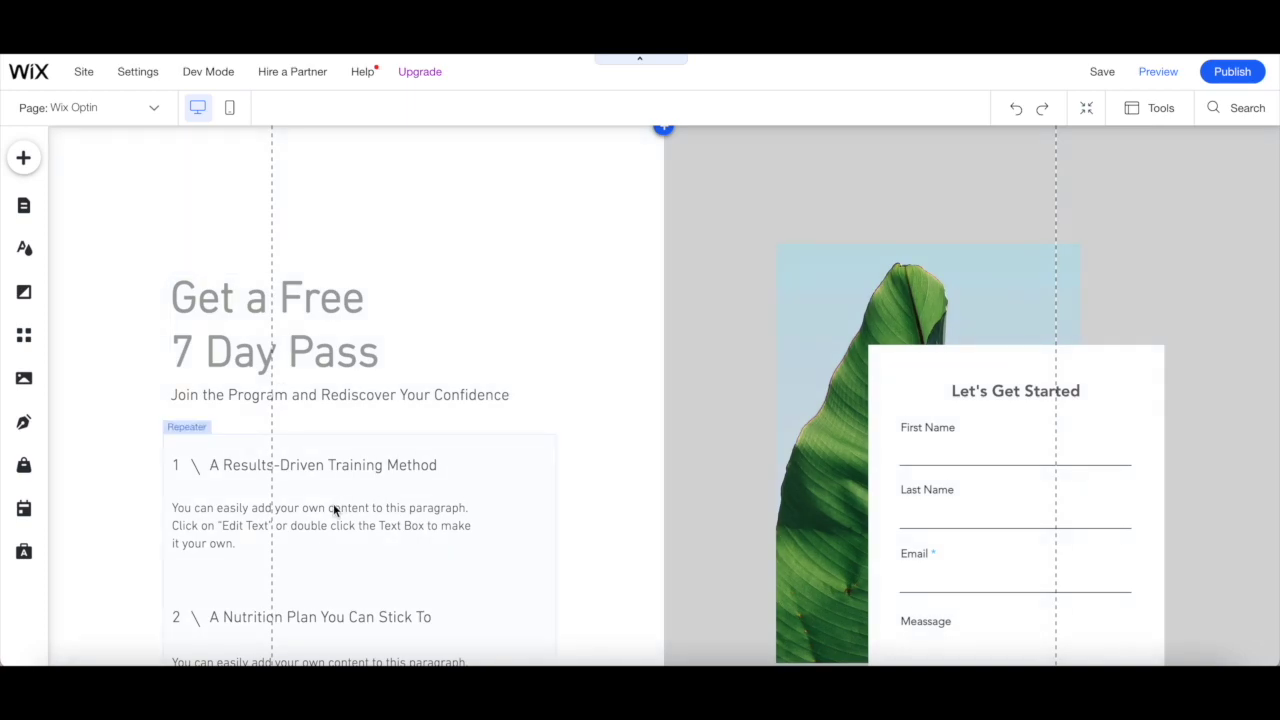
Select the title, leaf image and right column, then open the Let's Get Started form's settings
click(348, 334)
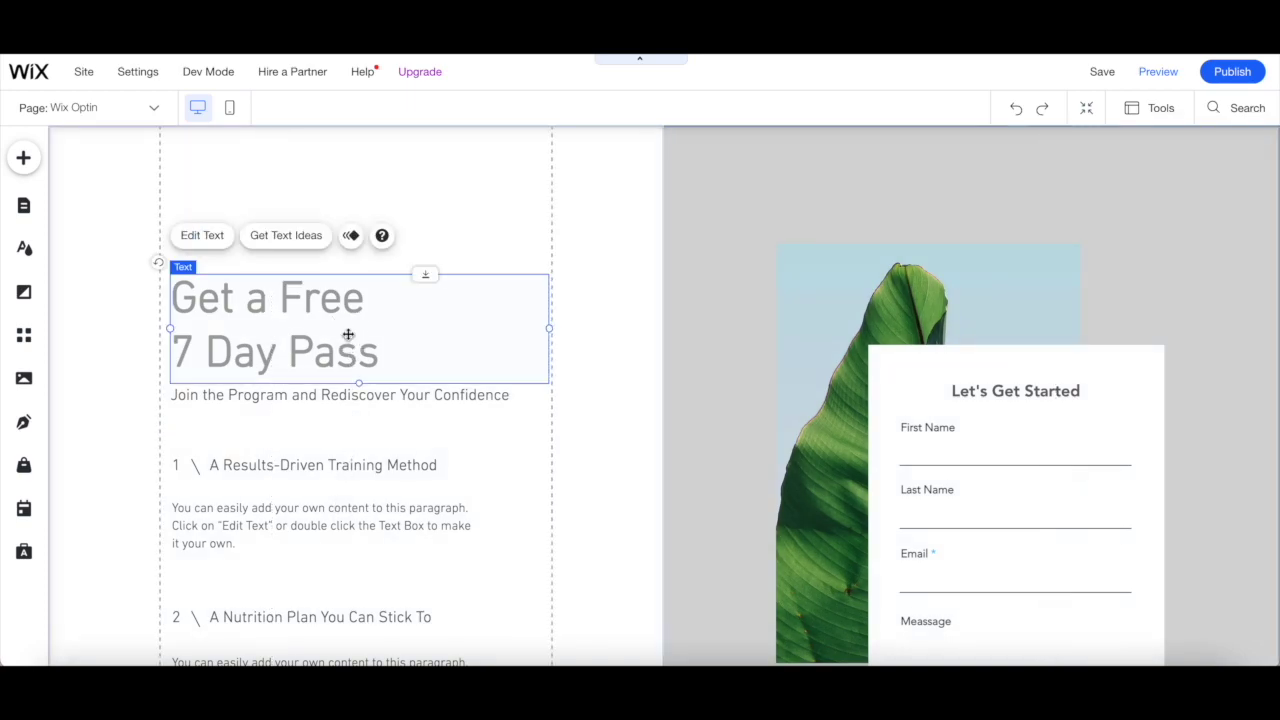
click(782, 360)
click(688, 371)
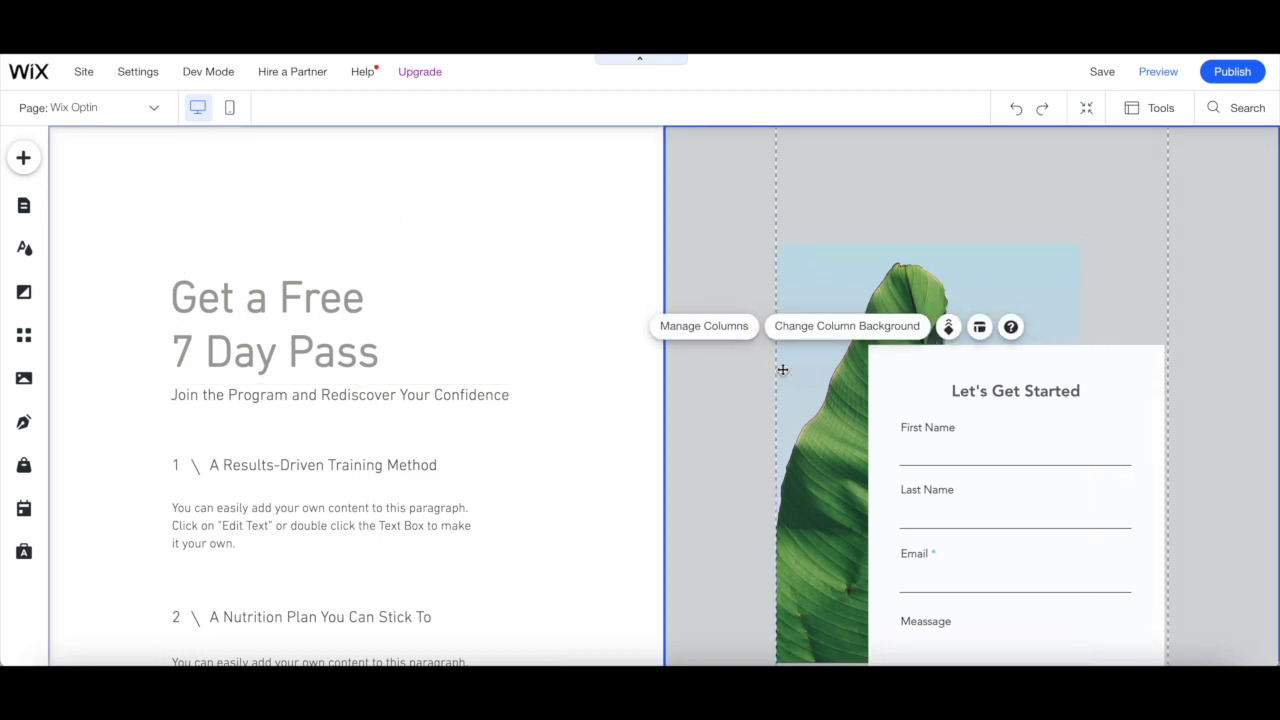
double_click(900, 369)
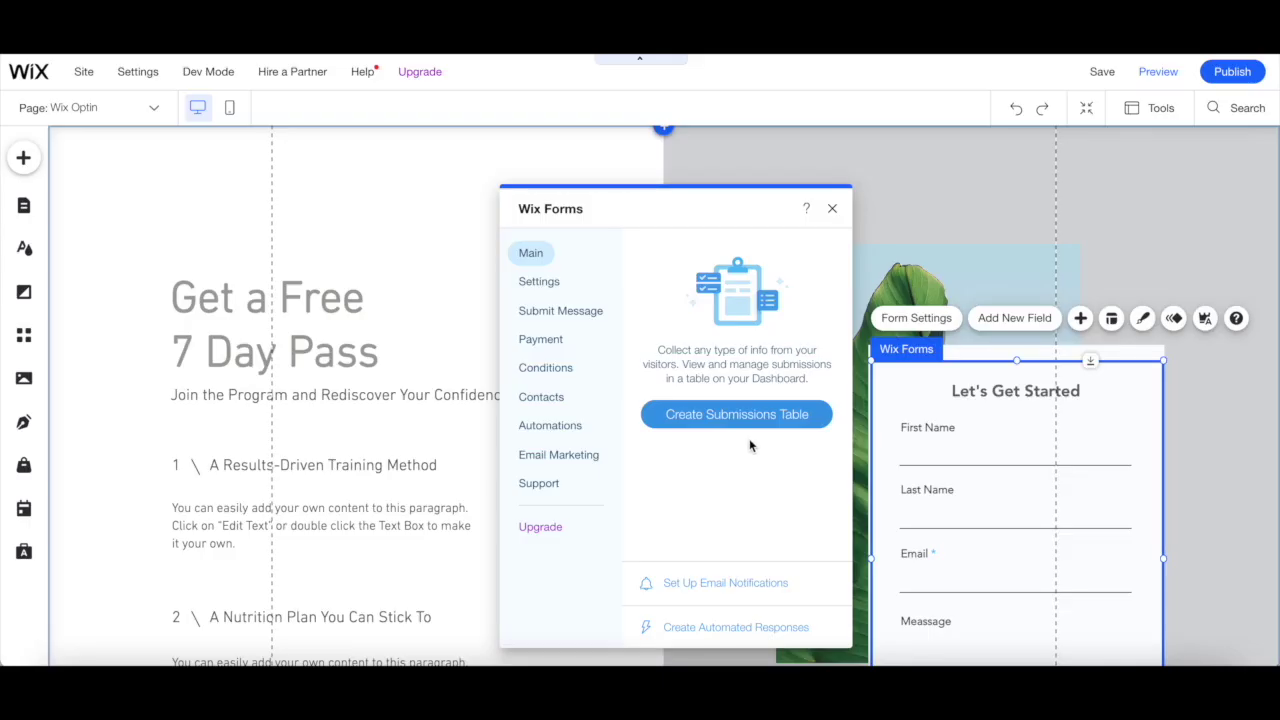
Look through the form's Settings, Submit Message, Payment and Upgrade tabs
click(541, 292)
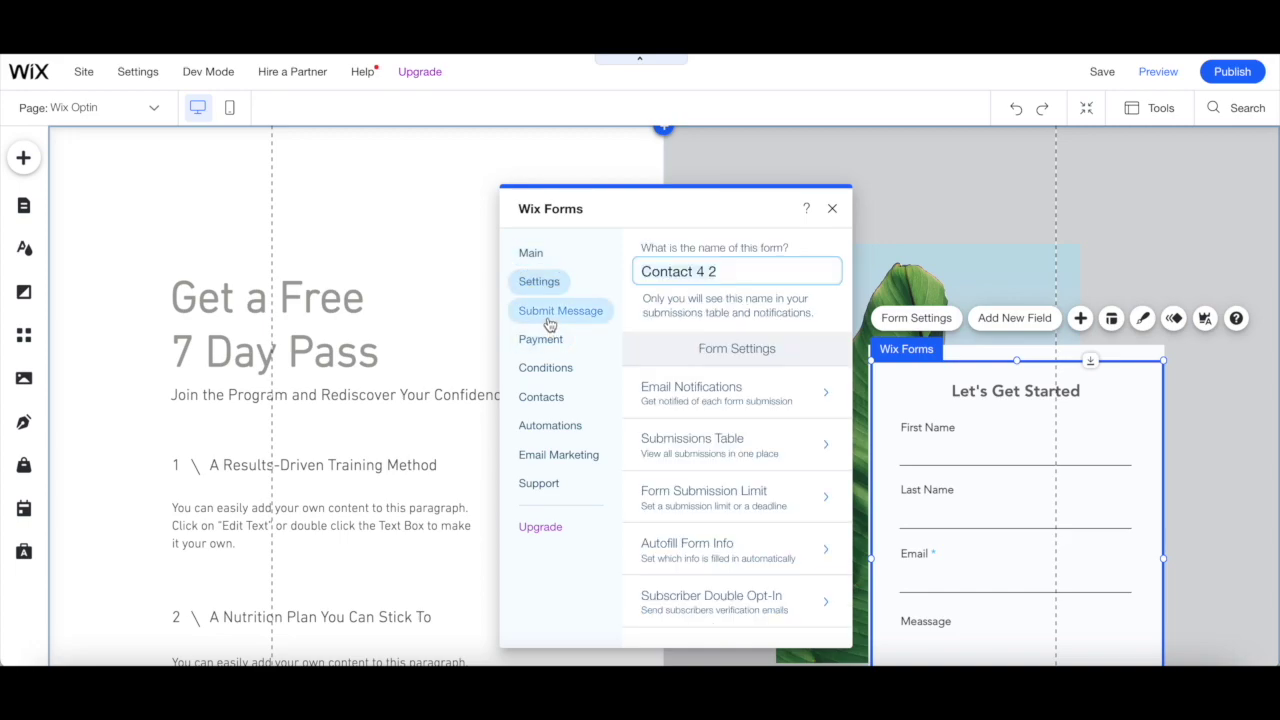
click(549, 320)
click(549, 340)
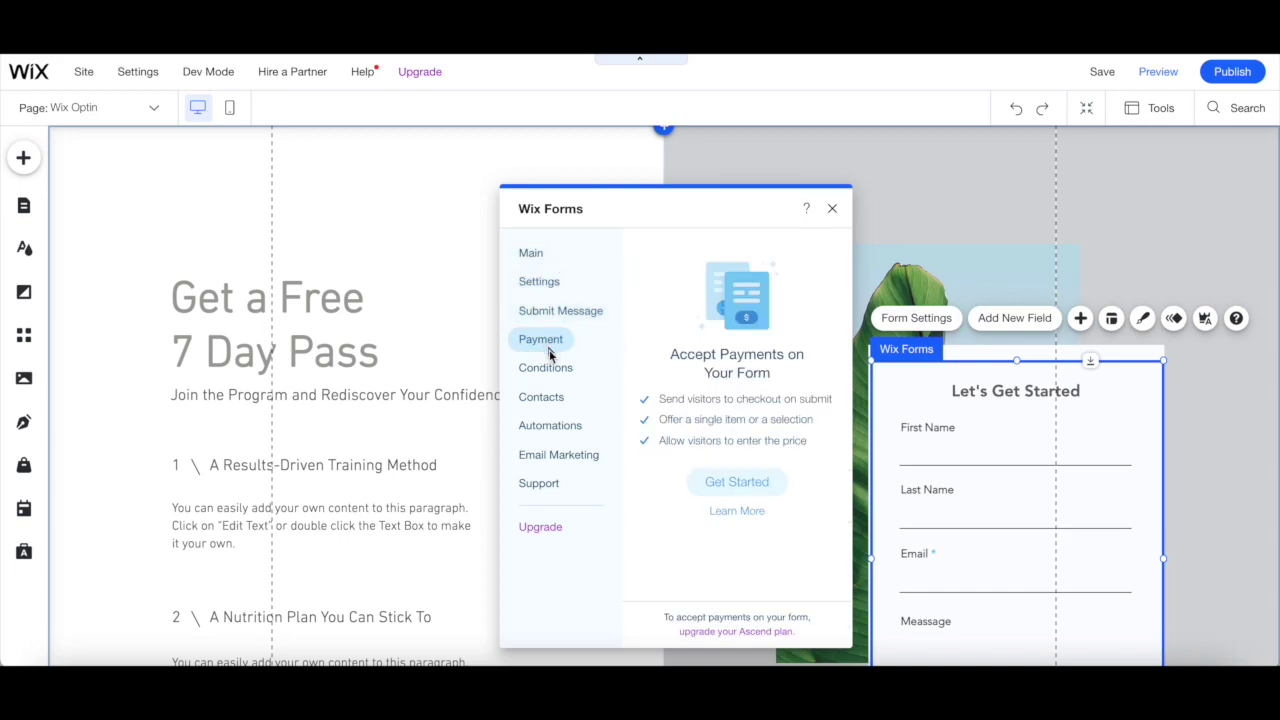
click(552, 526)
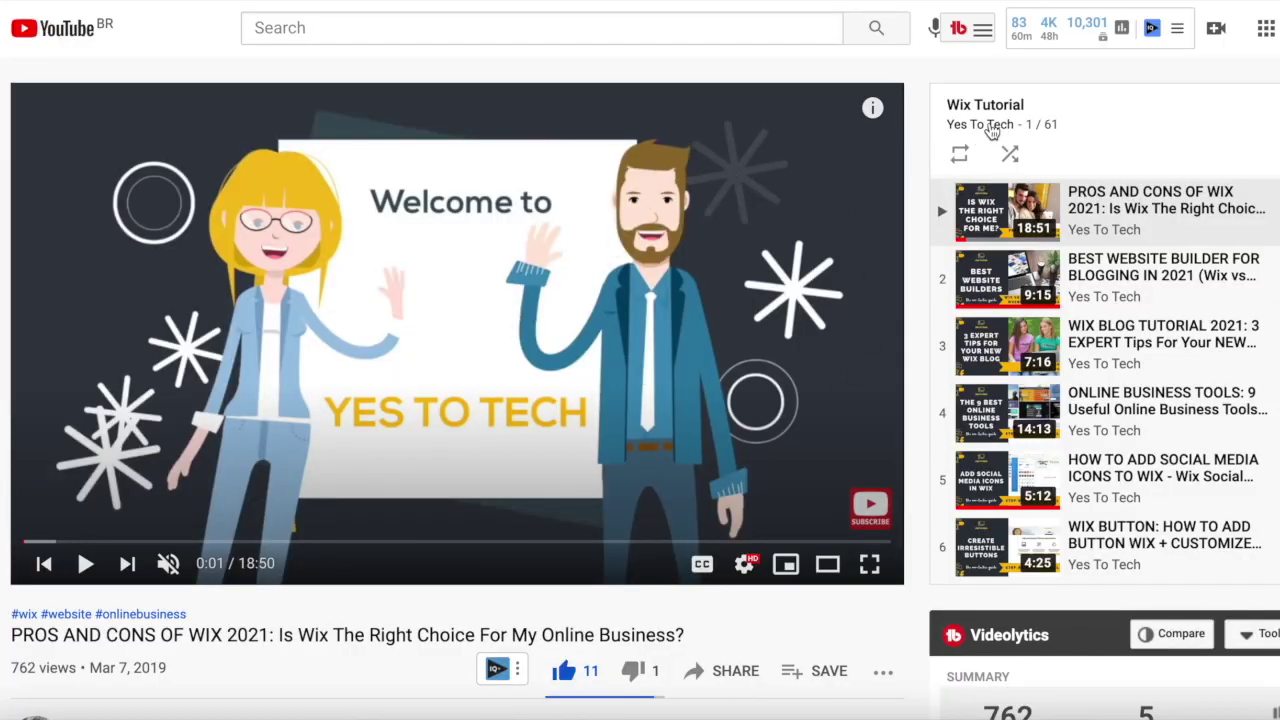
From yestotech.com resources, open the Complete Website Creation Guide and bring up its signup popup
scroll(1062, 247, down, 9)
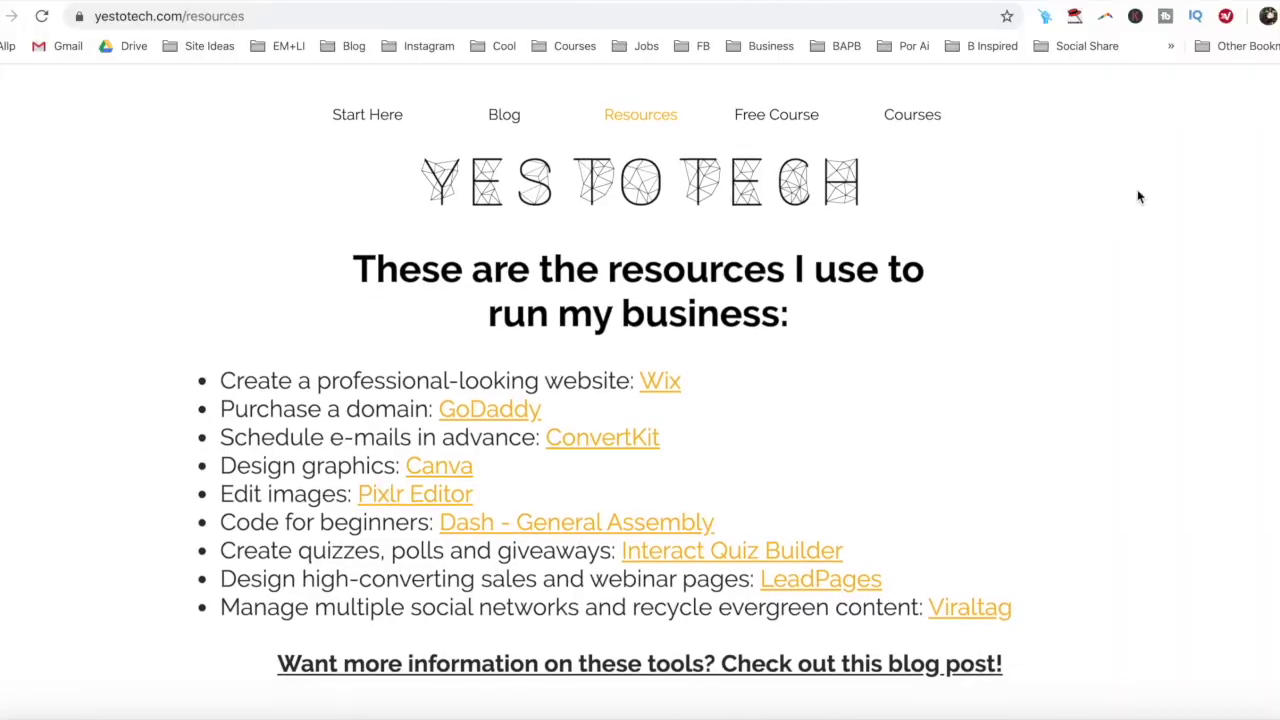
scroll(1157, 229, down, 5)
scroll(1157, 229, down, 2)
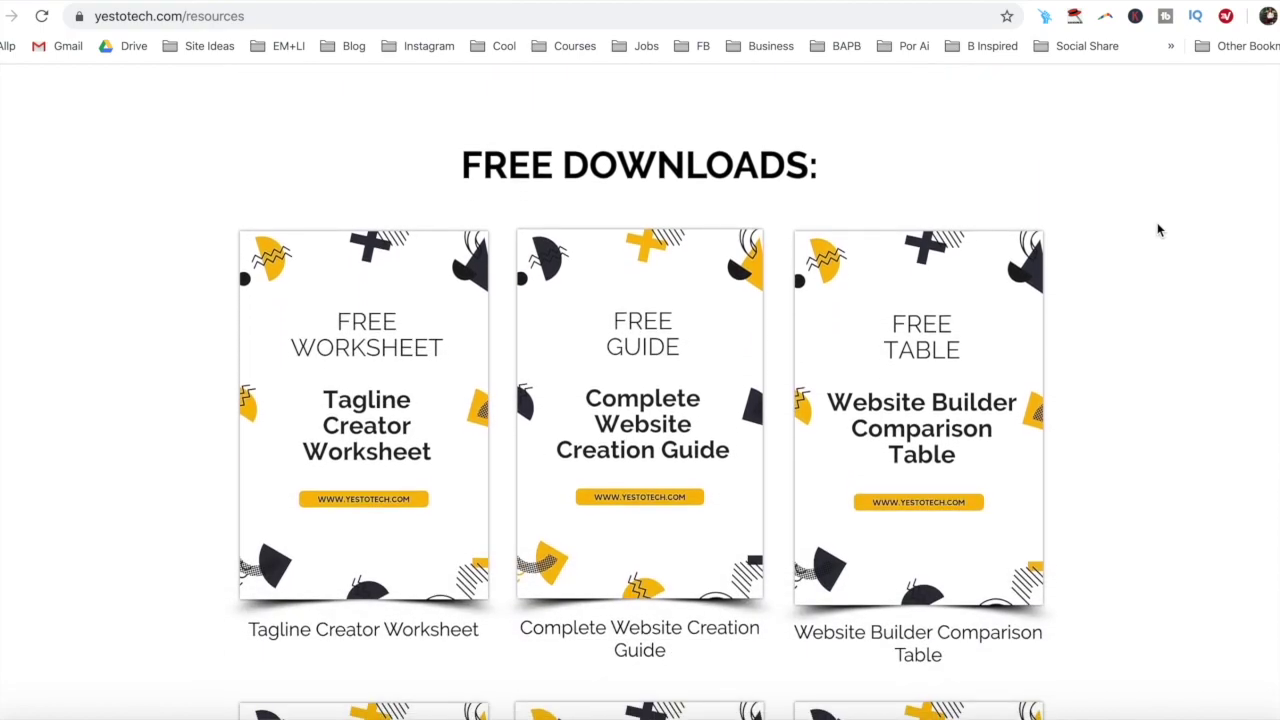
click(738, 343)
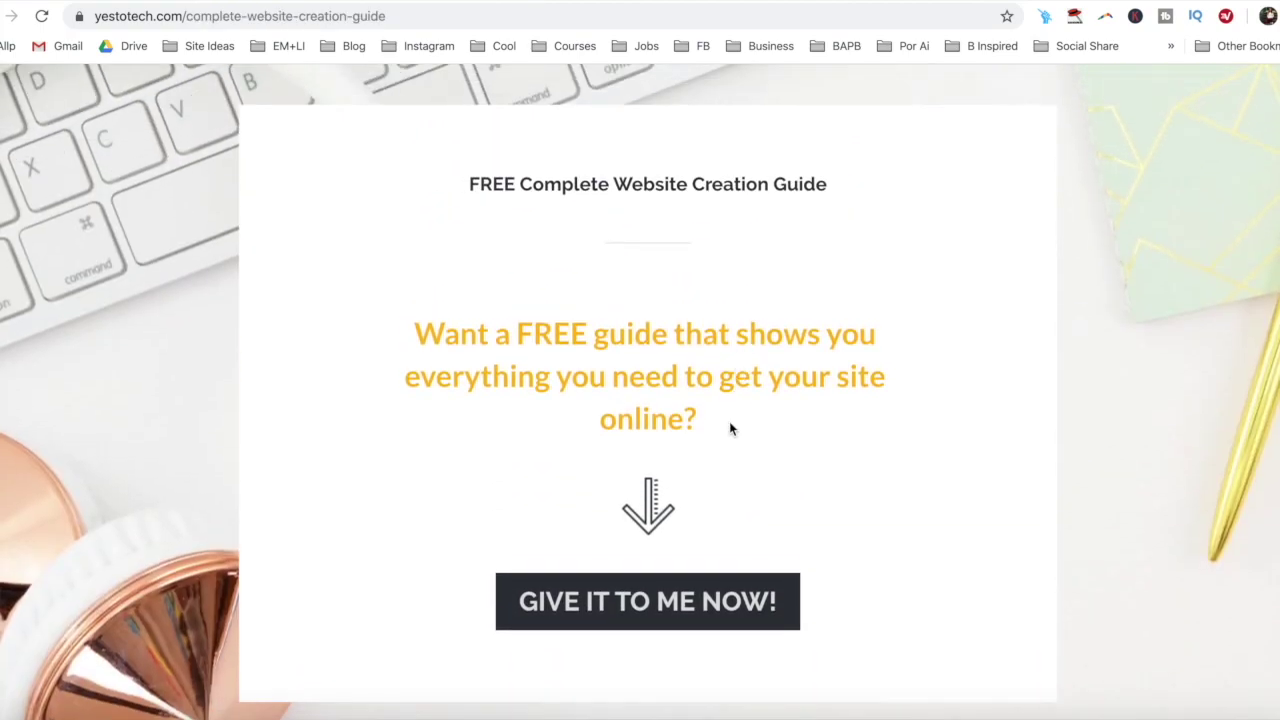
click(706, 601)
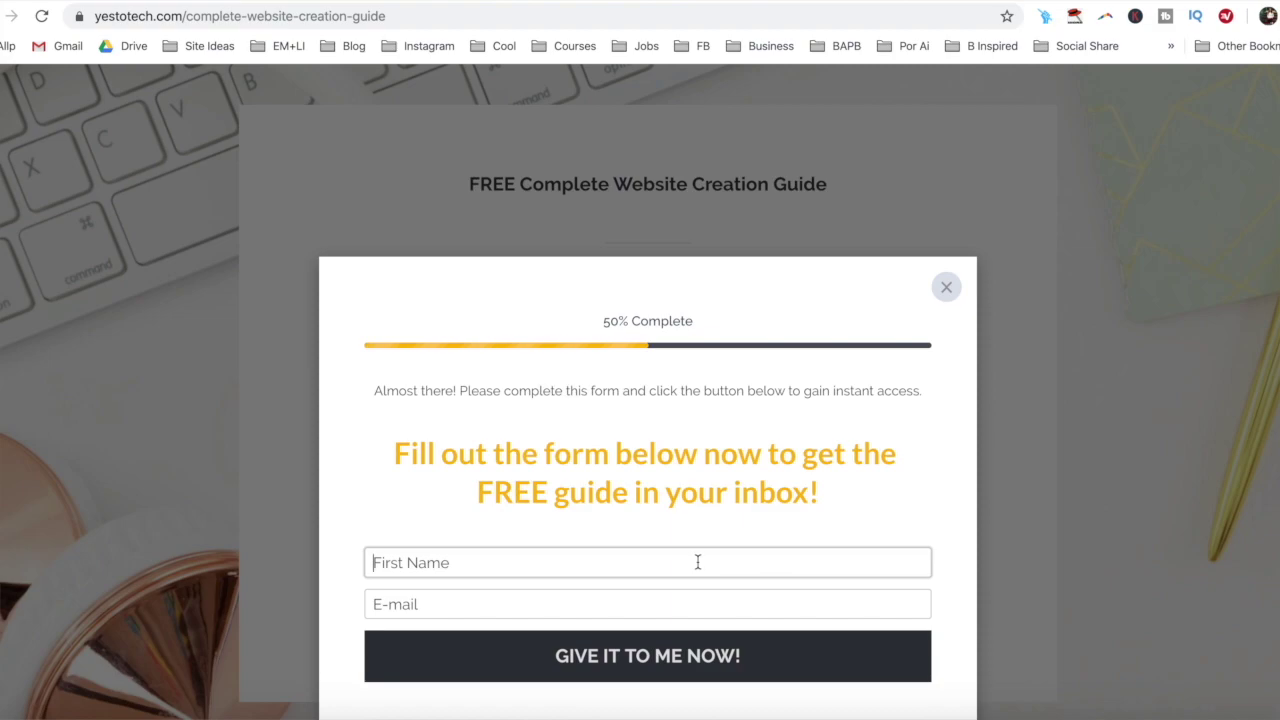